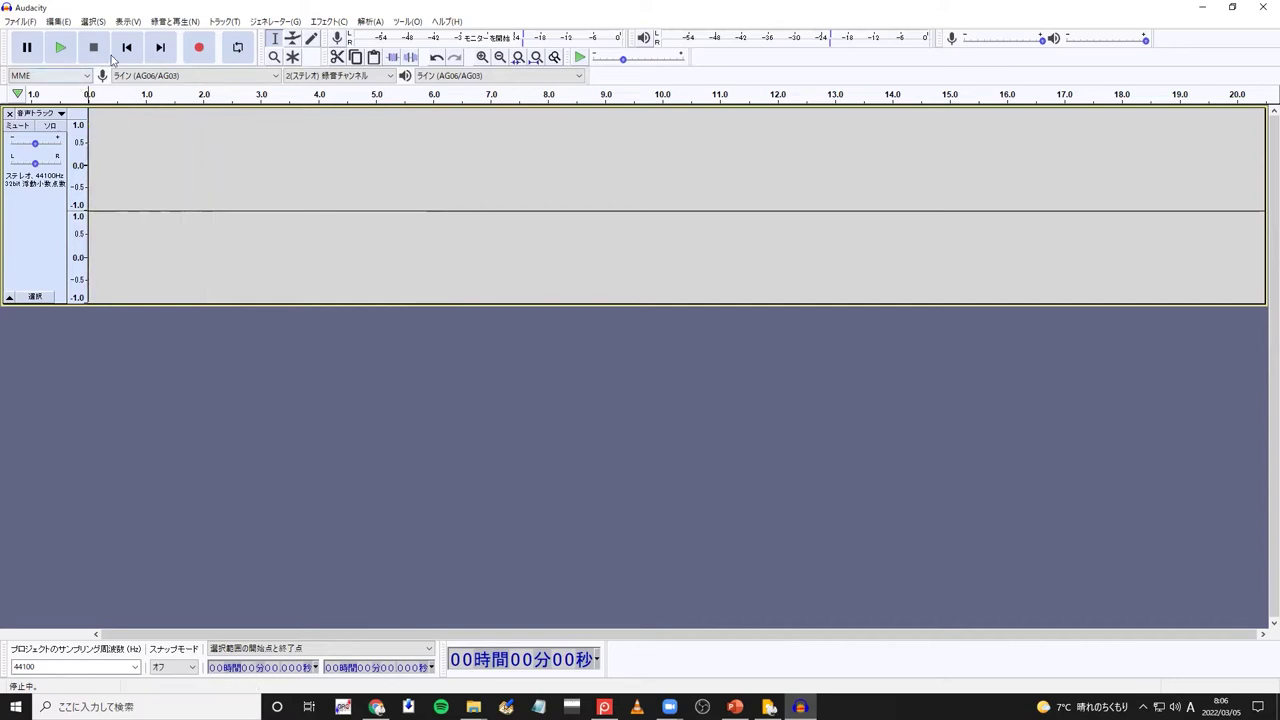
Step: Choose ライン (AG06/AG03) as the recording device and record a first voice clip about 12 seconds long
click(240, 77)
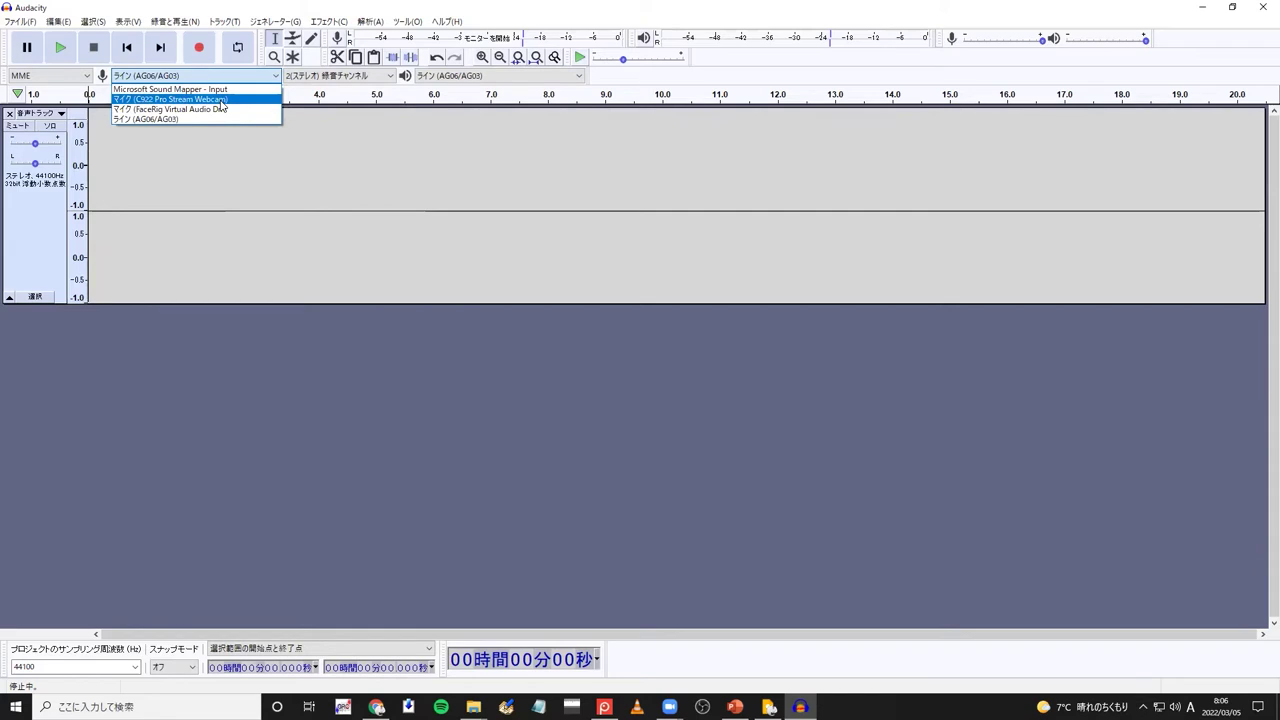
click(160, 122)
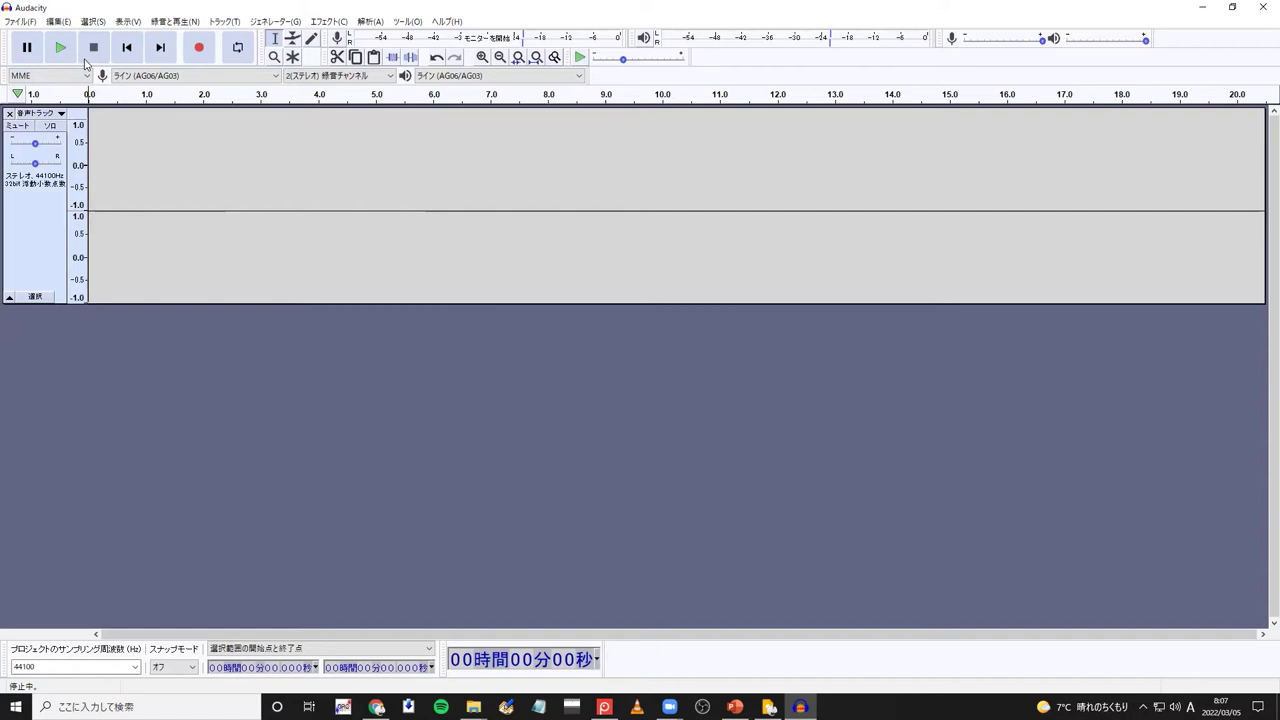
click(202, 56)
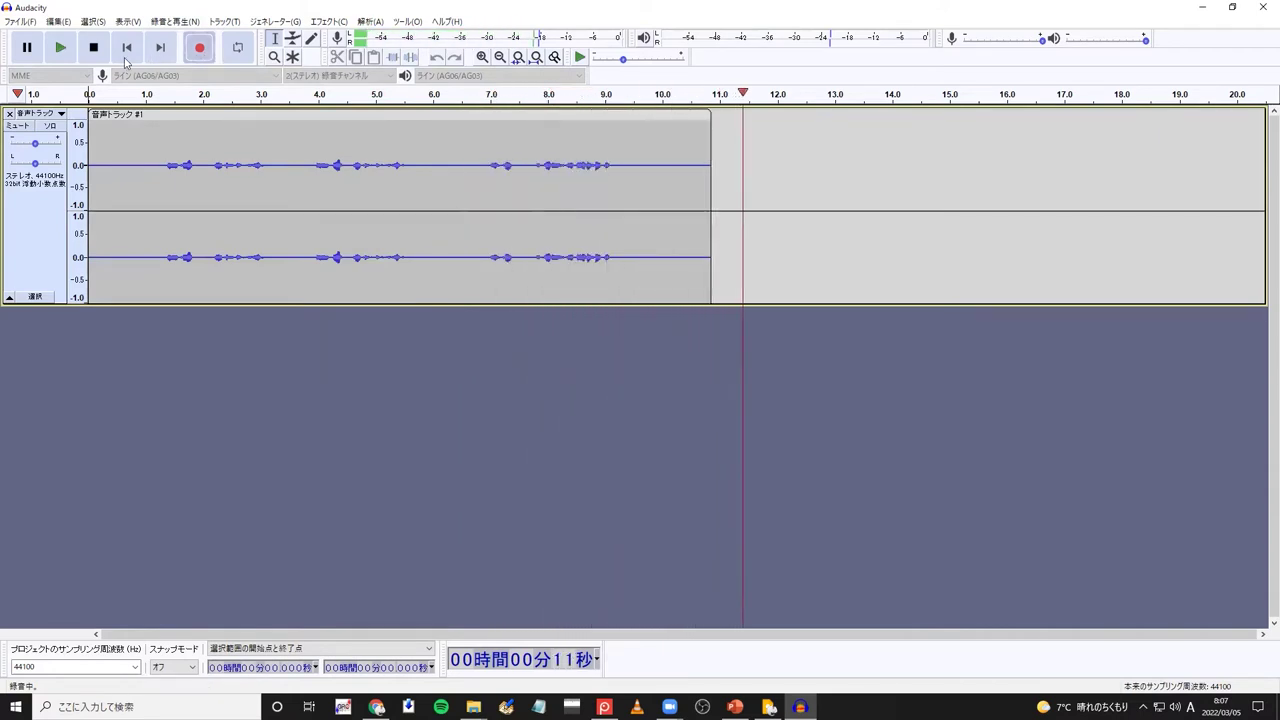
click(93, 57)
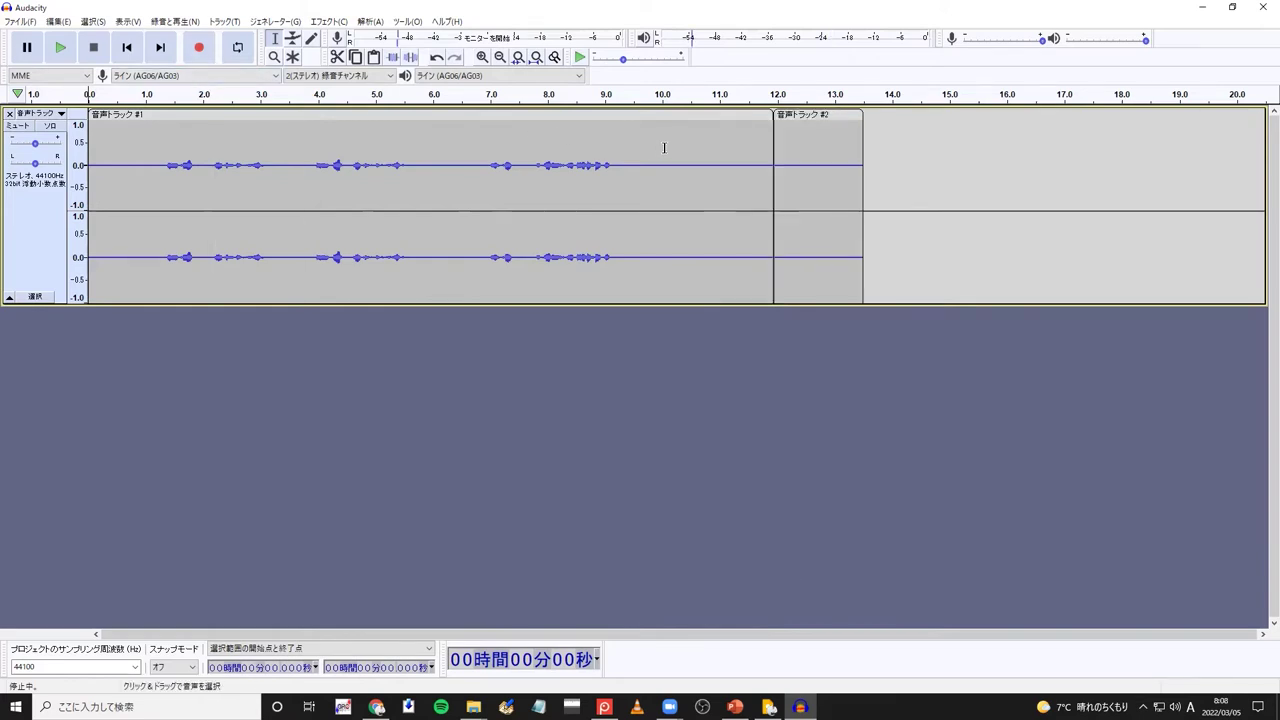
Step: Record two more voice clips at the end of the same track, about 6 and 14 seconds long
click(198, 52)
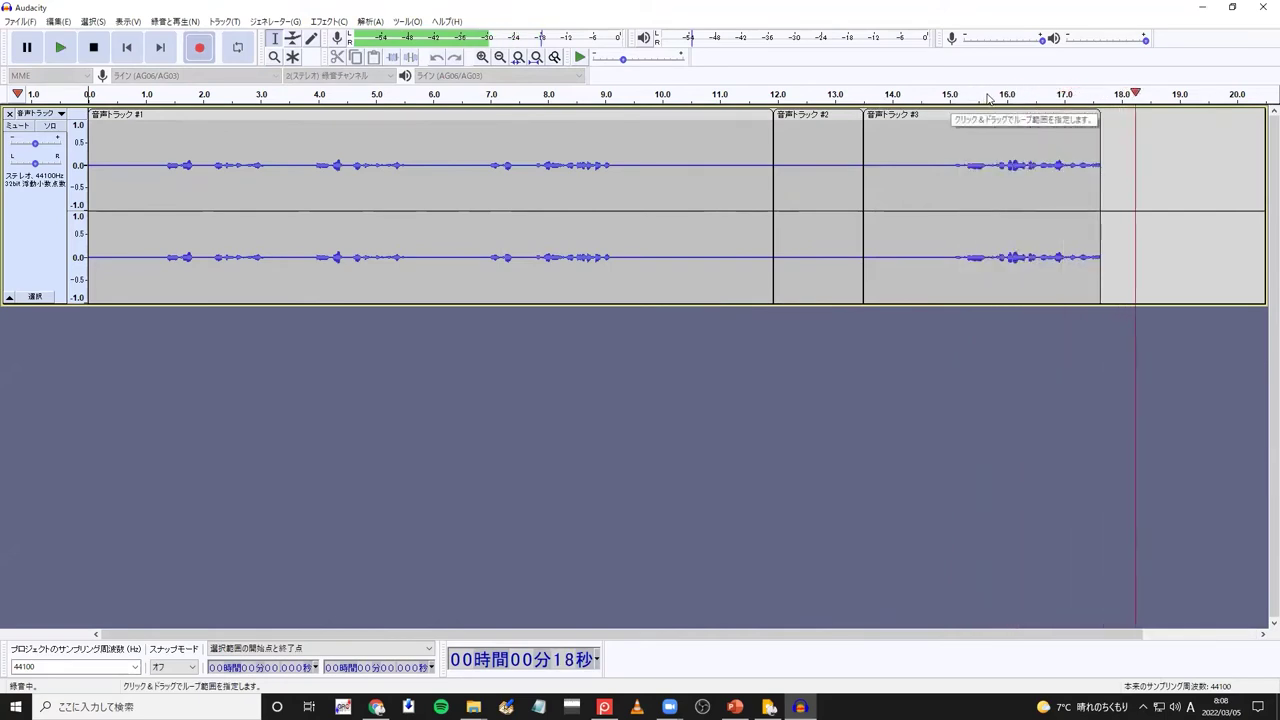
click(95, 50)
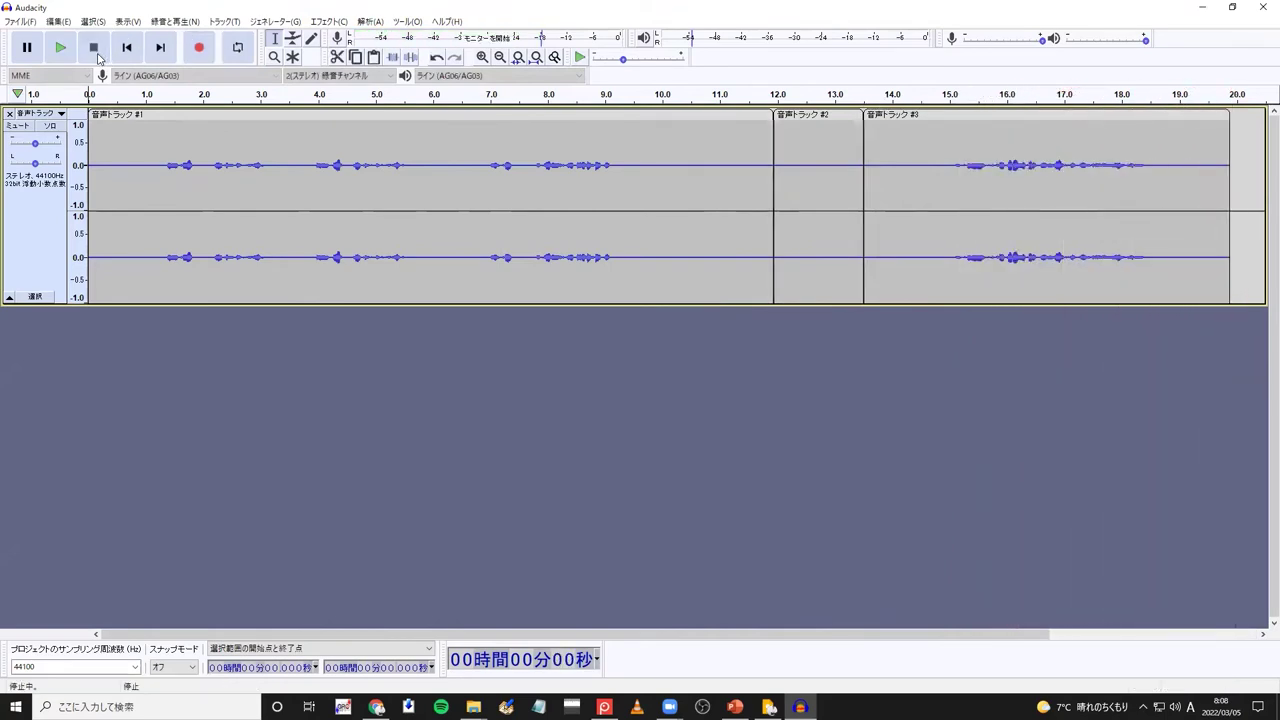
click(199, 47)
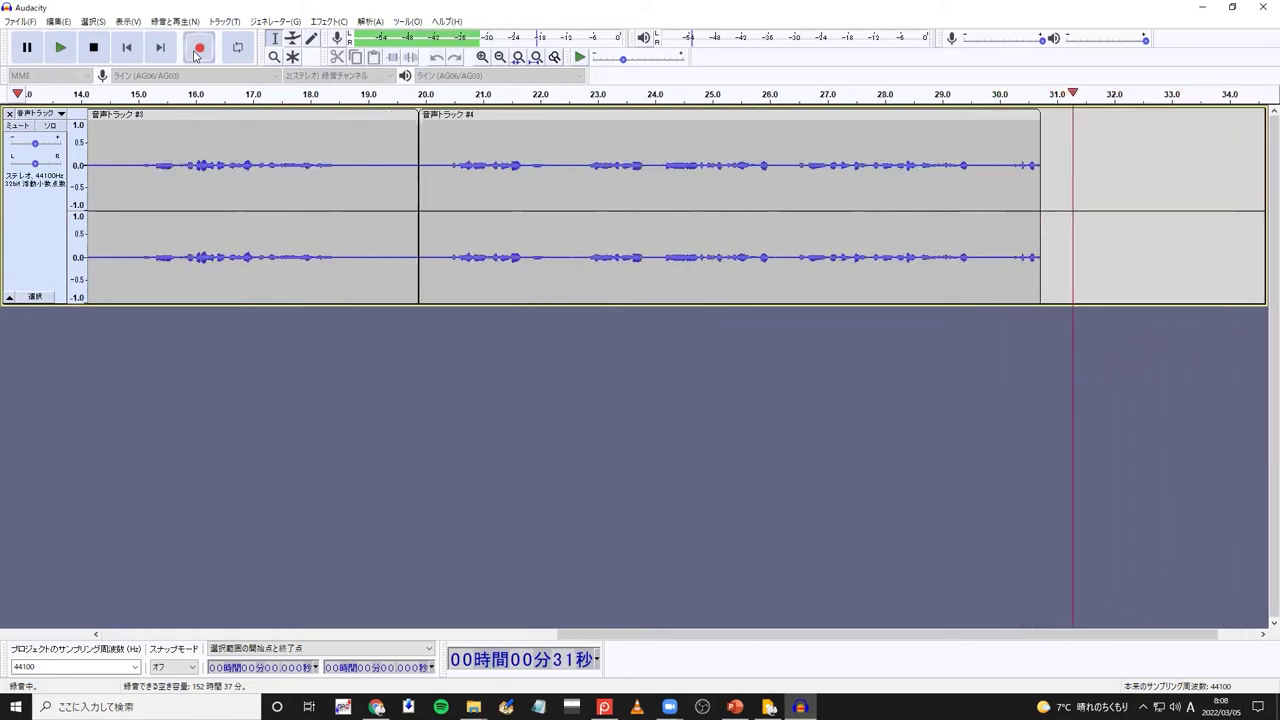
click(104, 50)
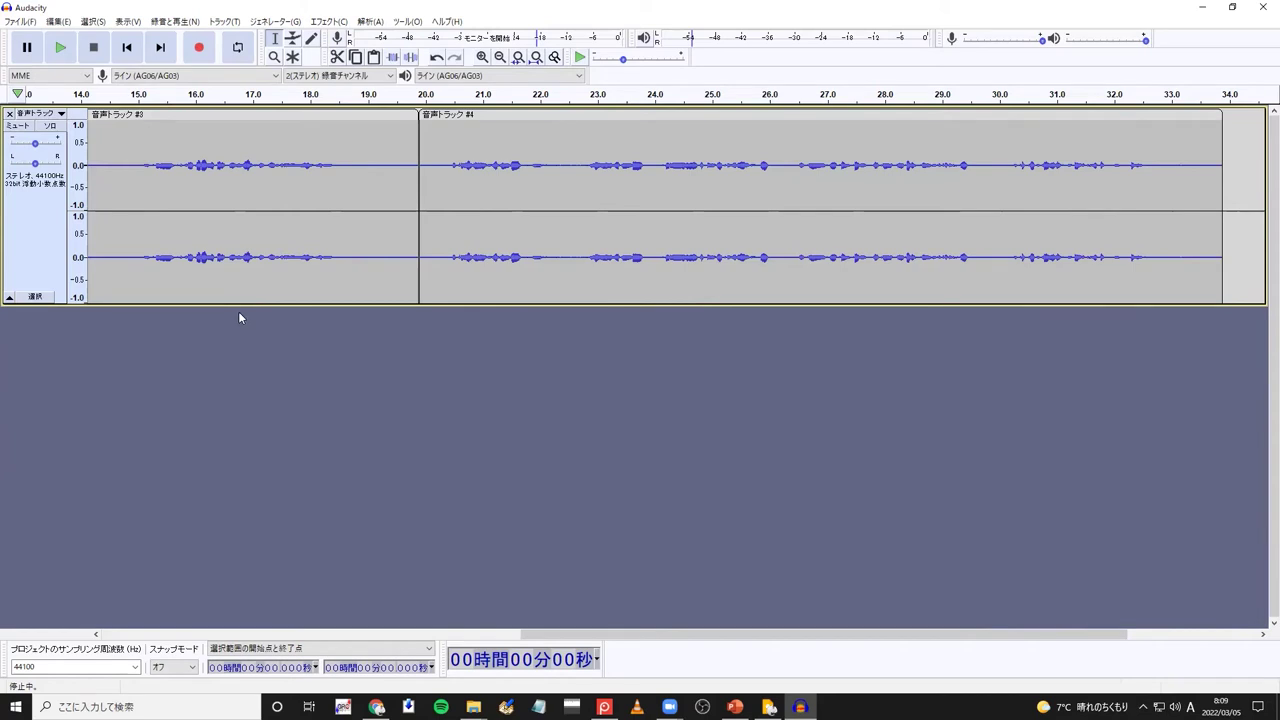
Step: Delete everything on the track from about 10.5 seconds to the end of the last clip
click(499, 57)
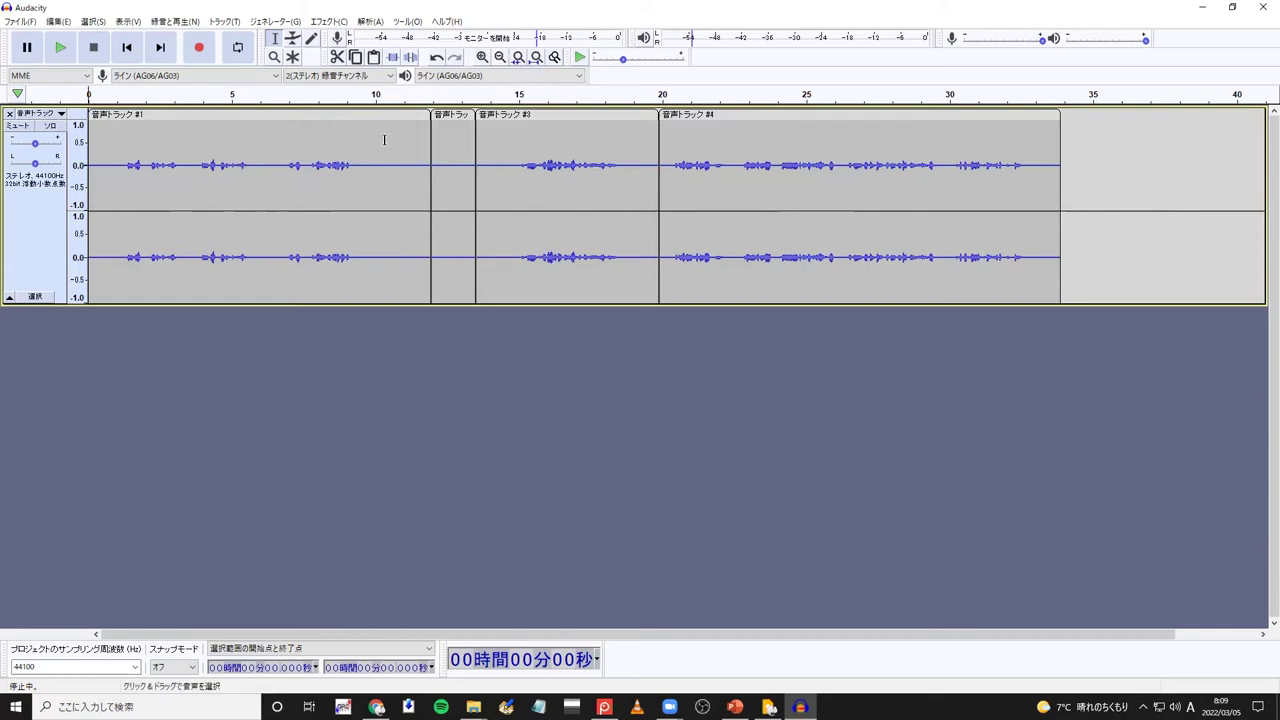
drag(396, 143, 1085, 210)
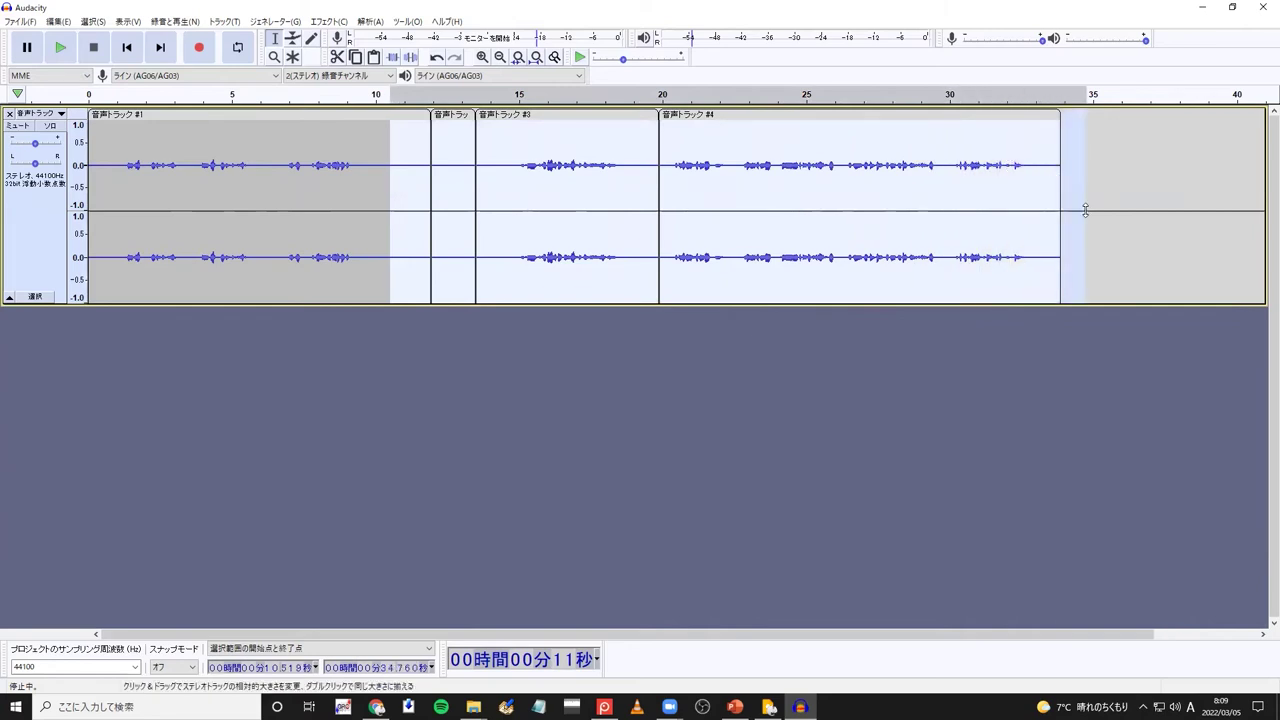
key(Delete)
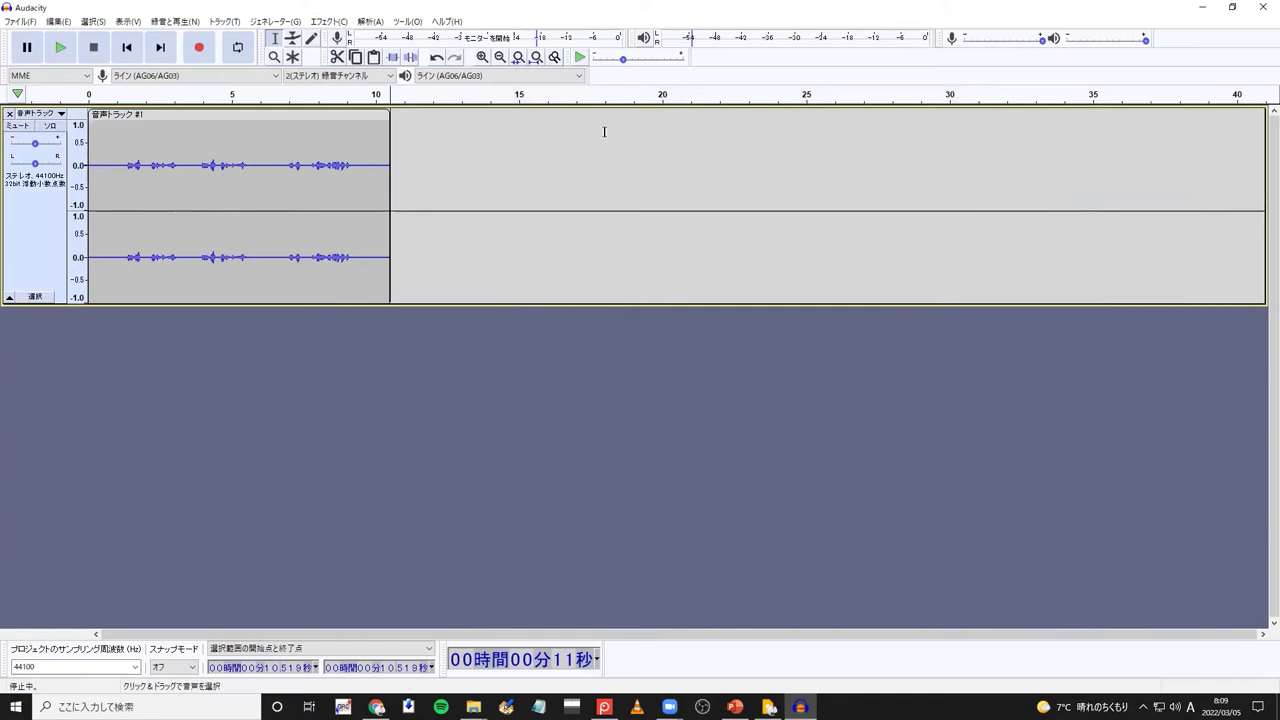
Step: Delete the phrase between about 3.4 and 6.2 seconds, and undo this deletion and the earlier removal of the track's end
drag(187, 163, 264, 153)
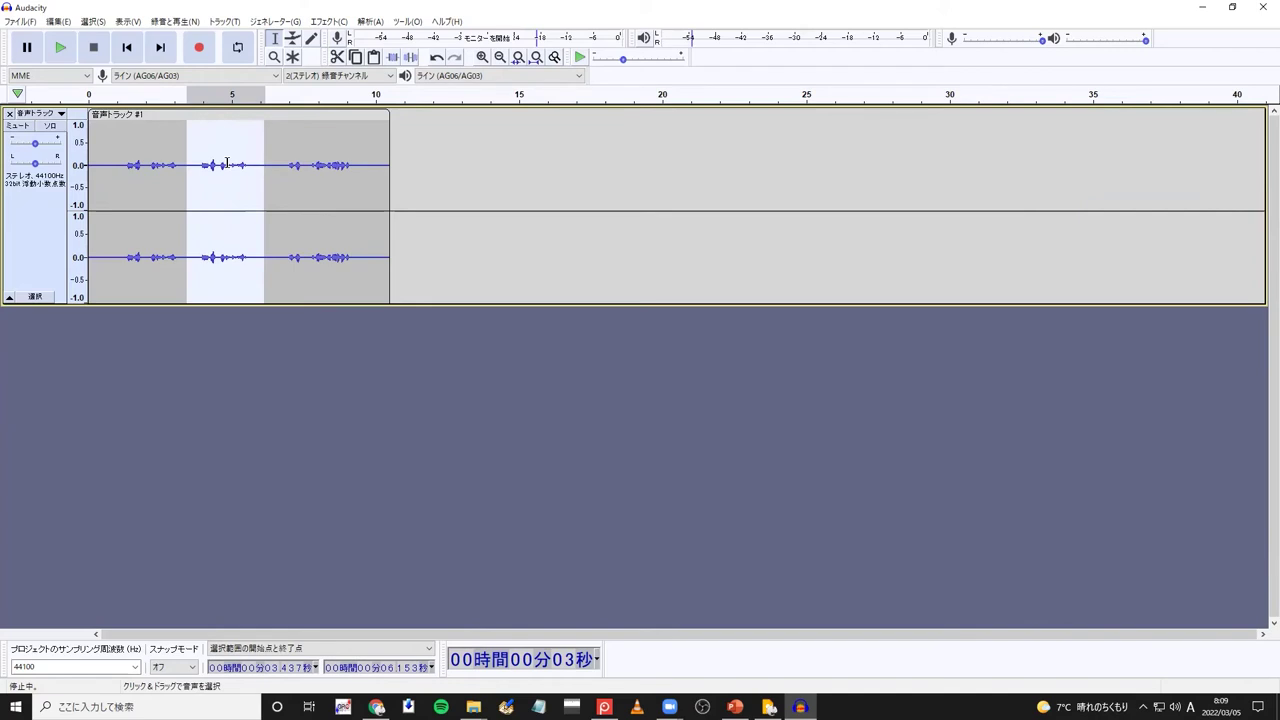
key(Delete)
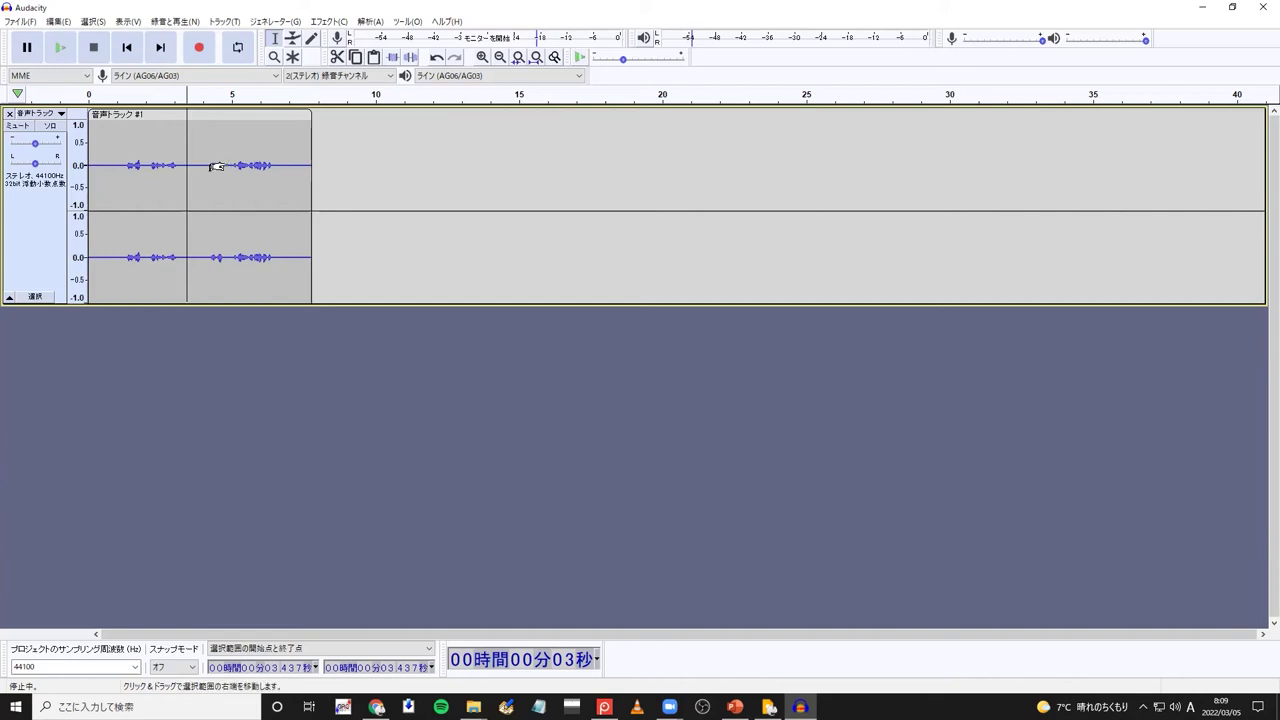
key(ctrl+v)
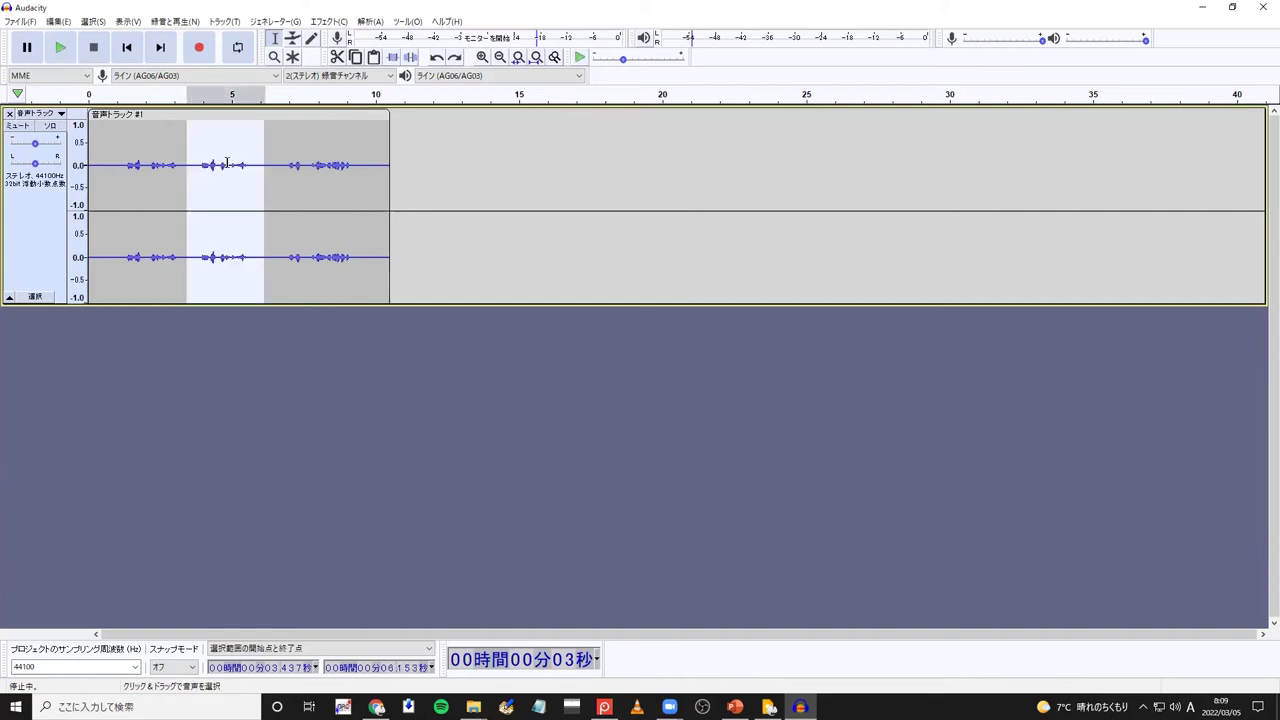
click(246, 338)
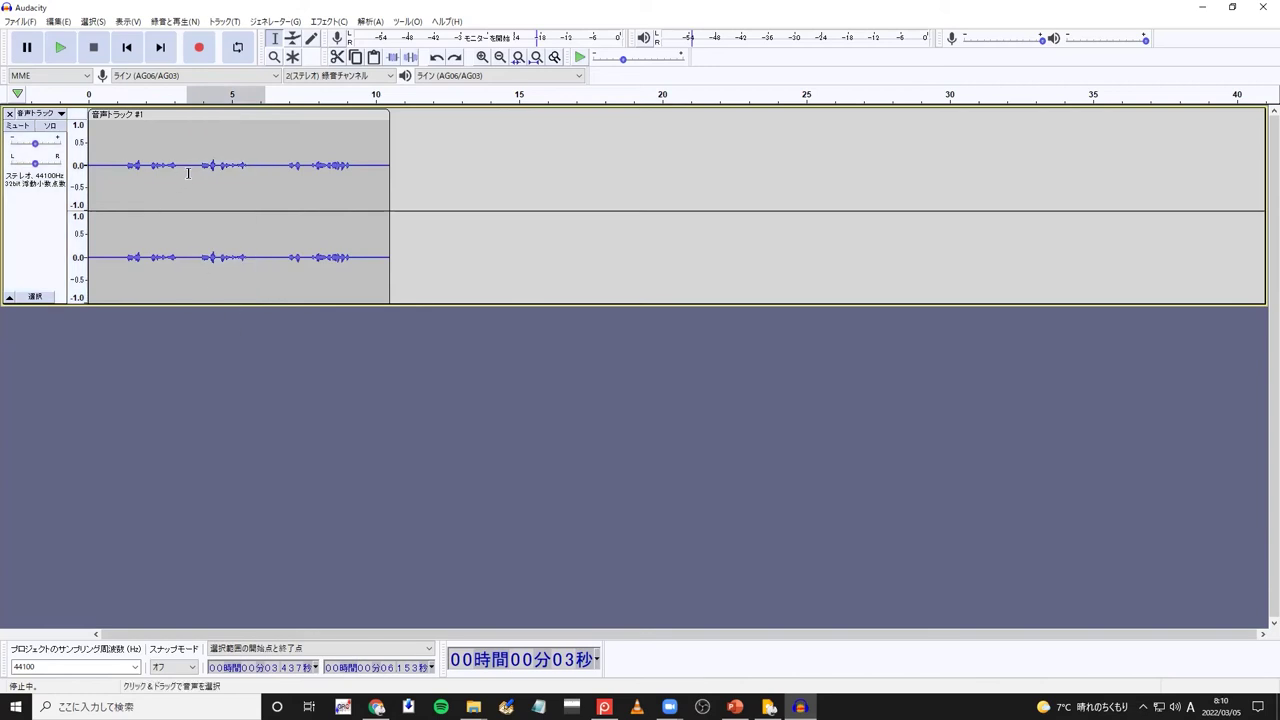
key(ctrl+v)
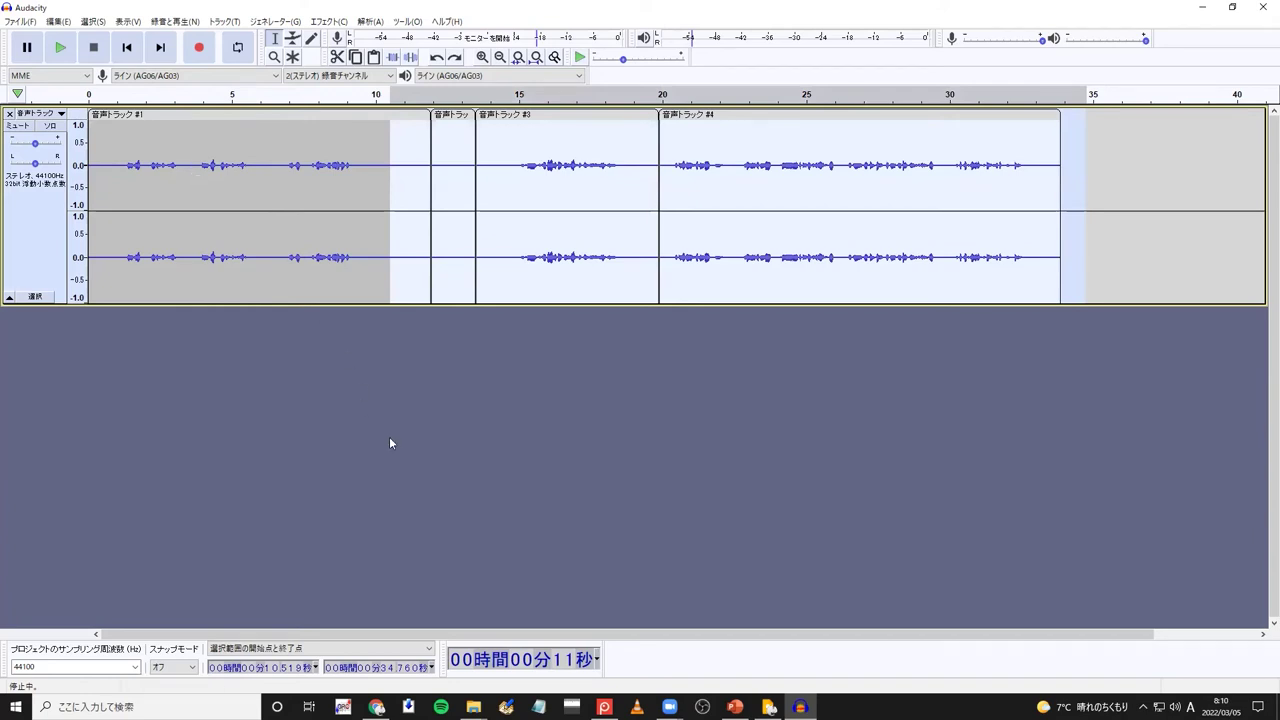
drag(115, 170, 385, 172)
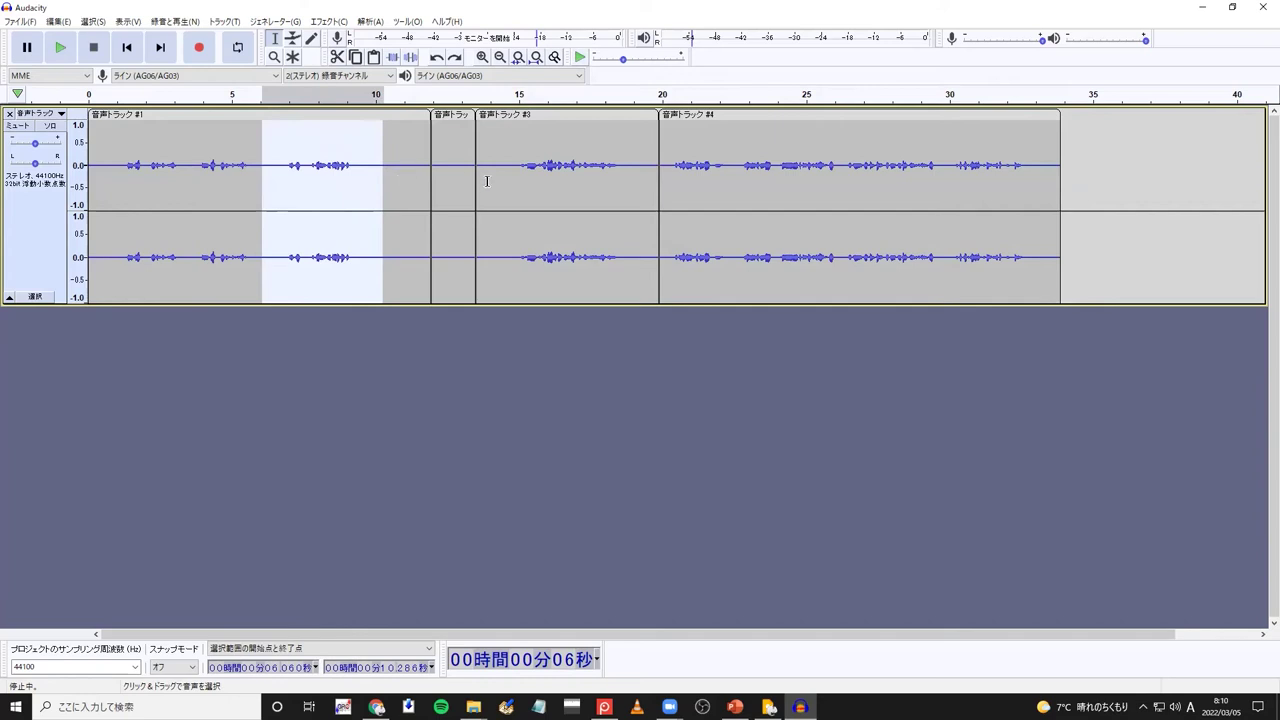
drag(508, 184, 637, 173)
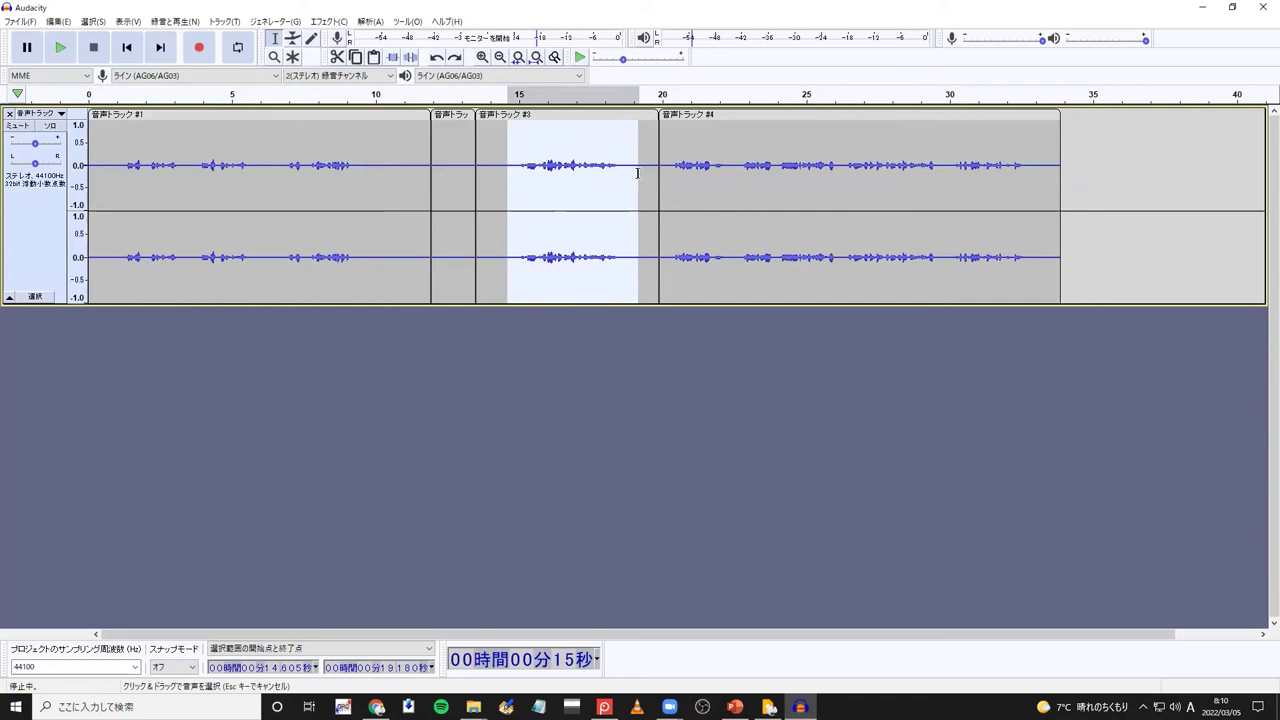
click(255, 423)
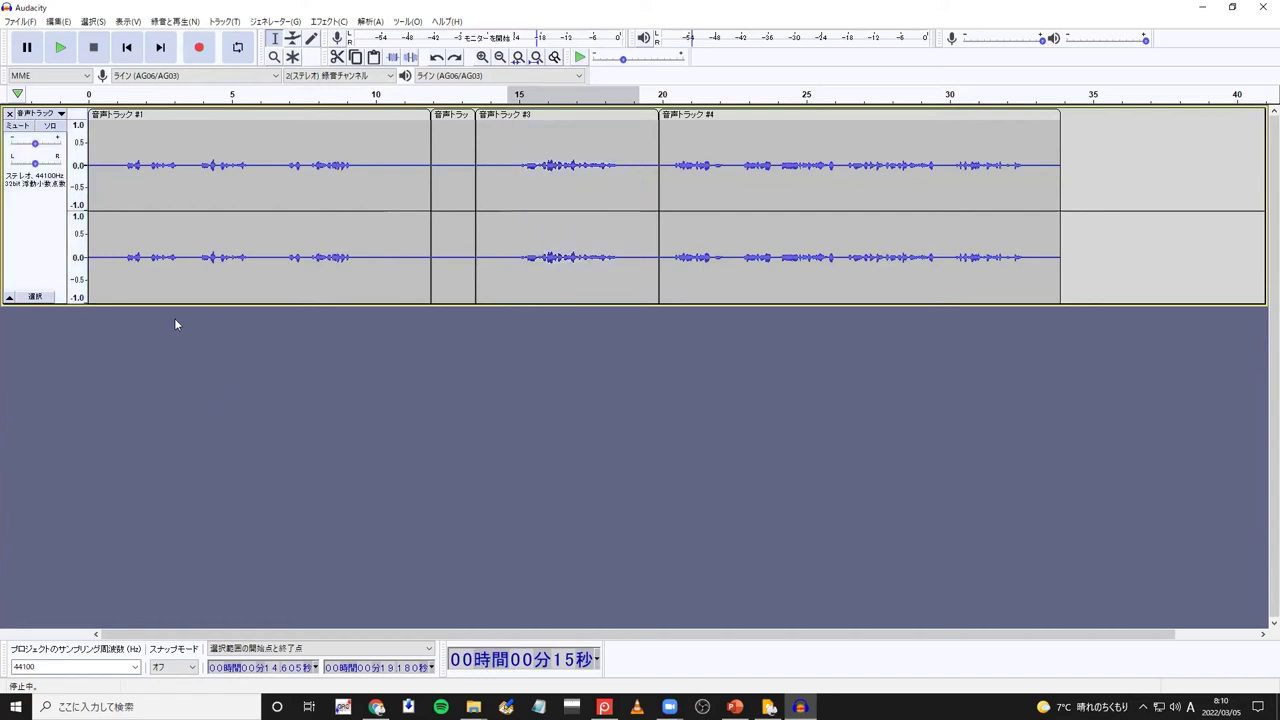
Step: Delete all audio from about 10.4 seconds onward and play the remaining recording from near its start
drag(386, 169, 1114, 223)
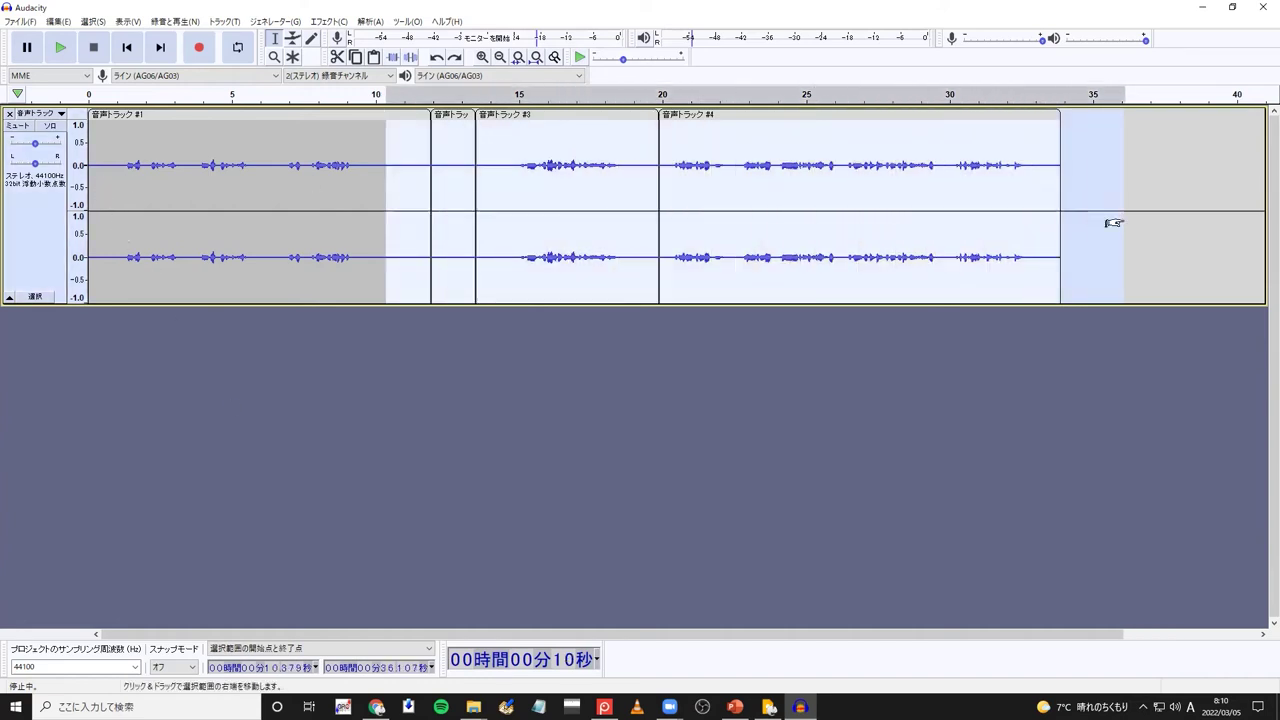
key(Delete)
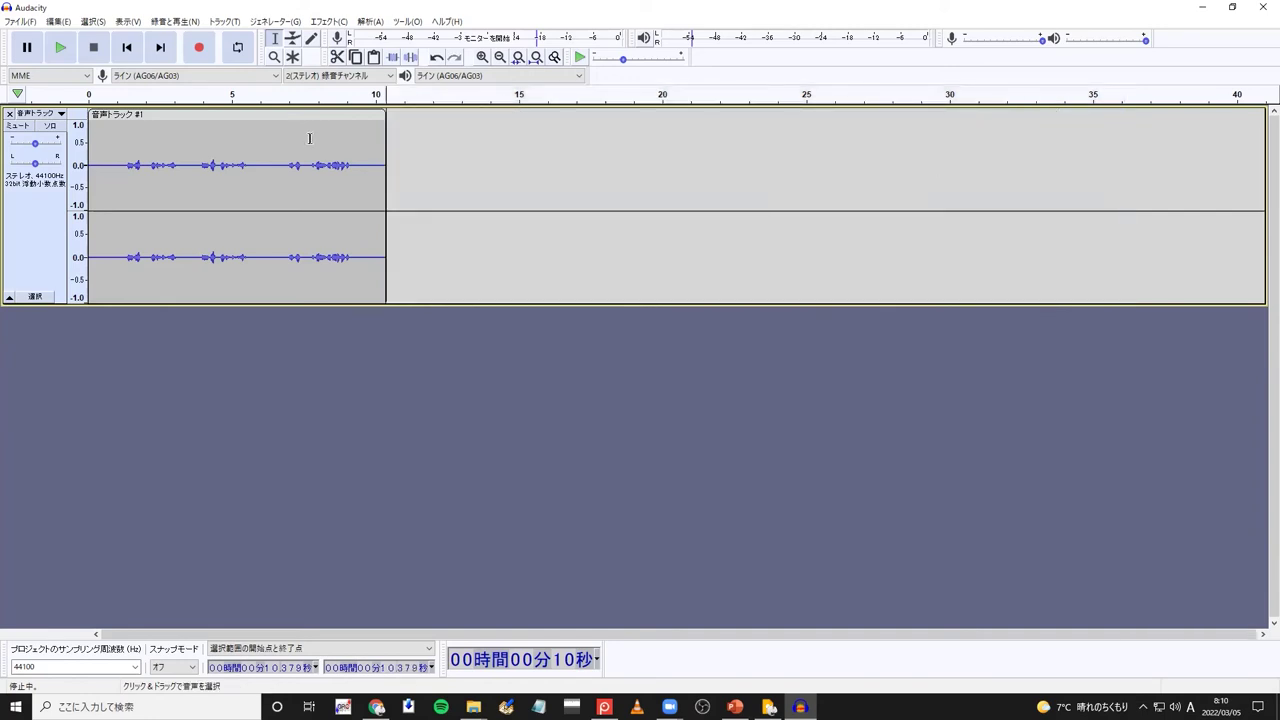
click(100, 150)
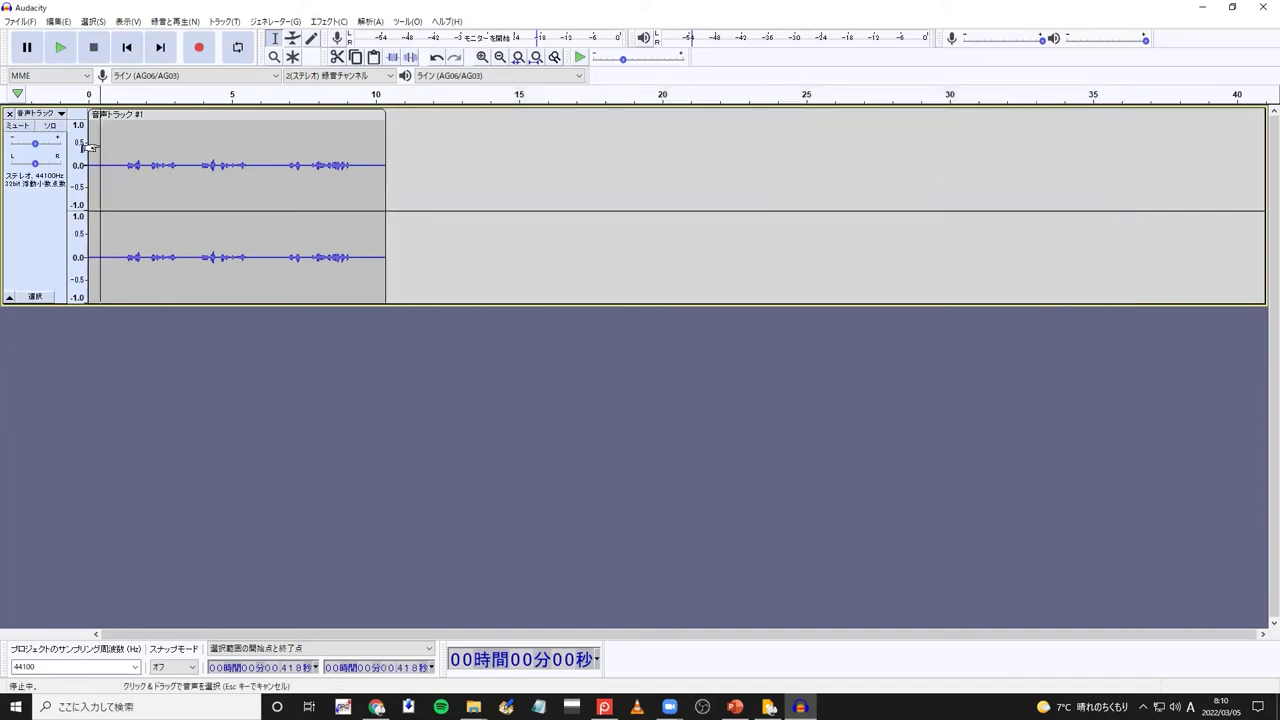
click(62, 47)
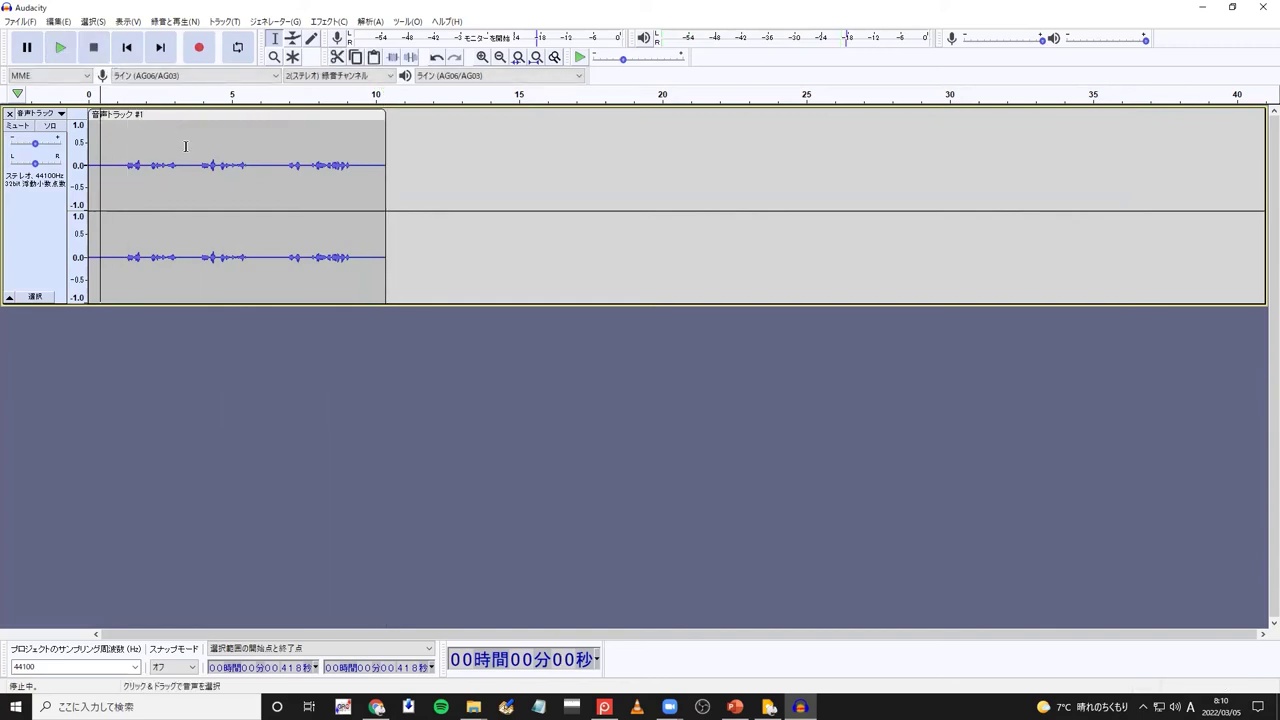
Step: Delete the middle phrase of the recording, from about 3.4 to 6.5 seconds
drag(187, 166, 273, 175)
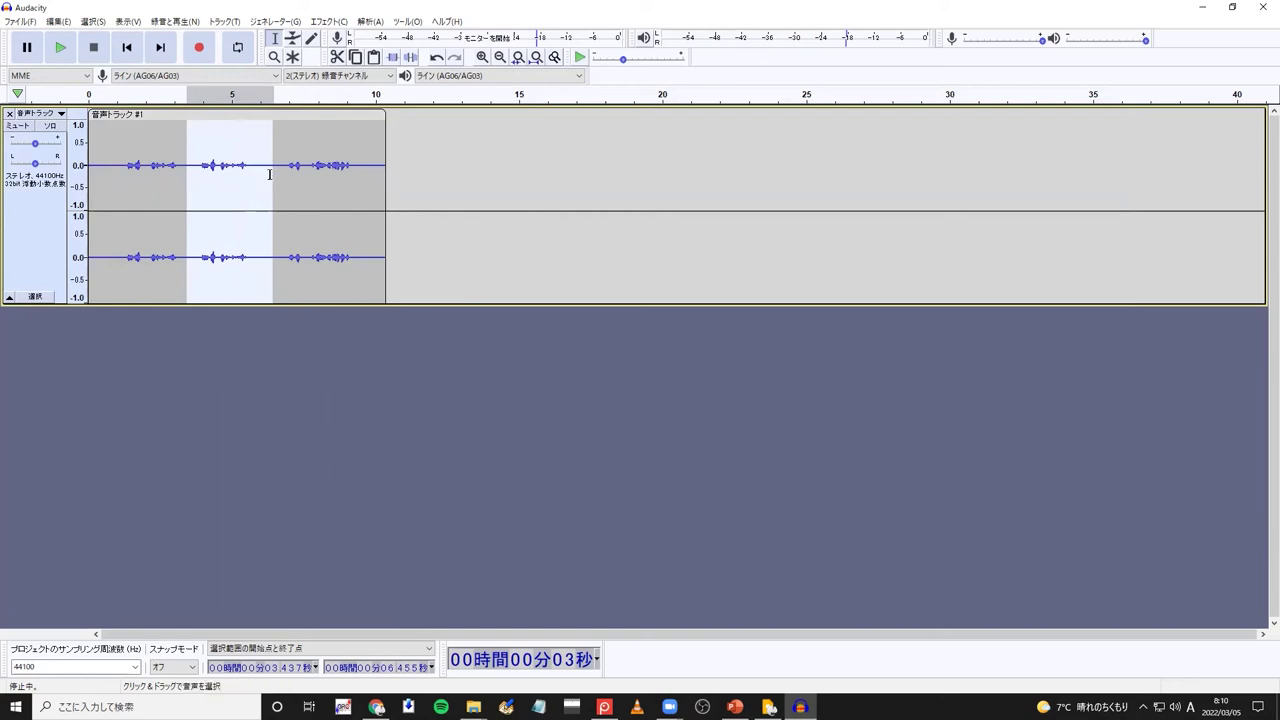
key(Delete)
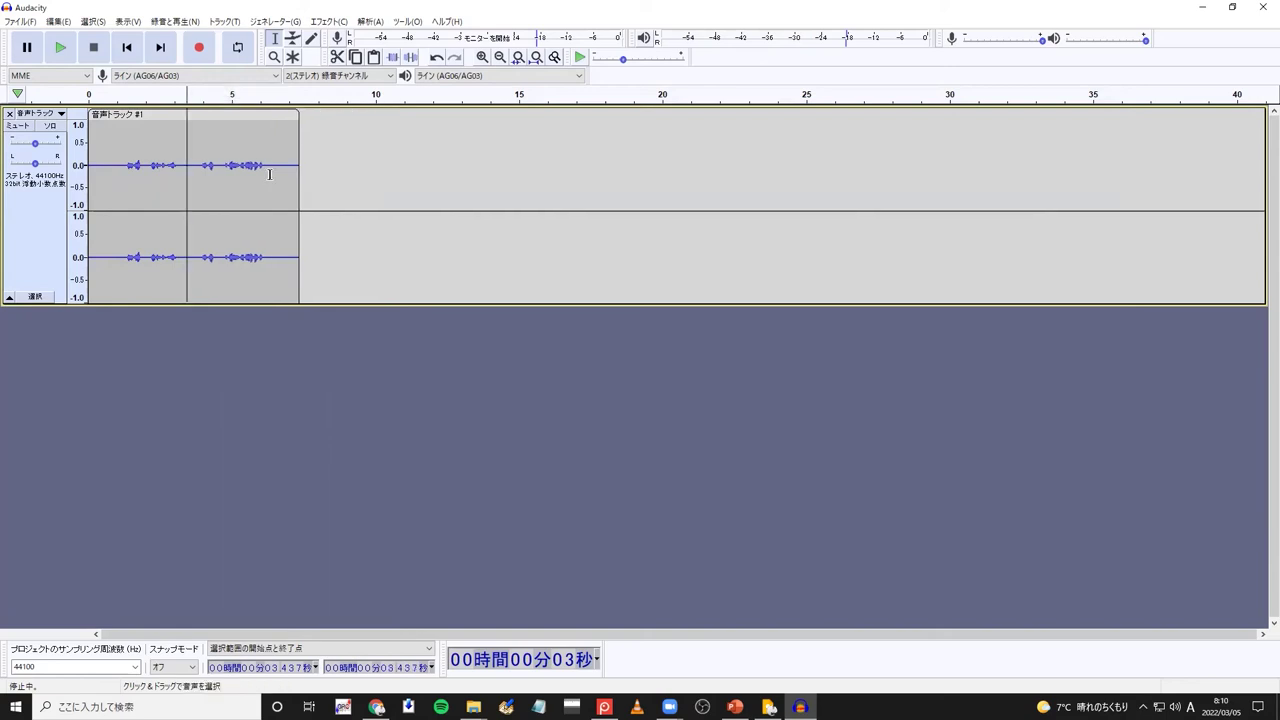
Step: Trim the silence at both ends of the clip: the first 0.8 seconds and everything after about 5.7 seconds
drag(112, 164, 68, 183)
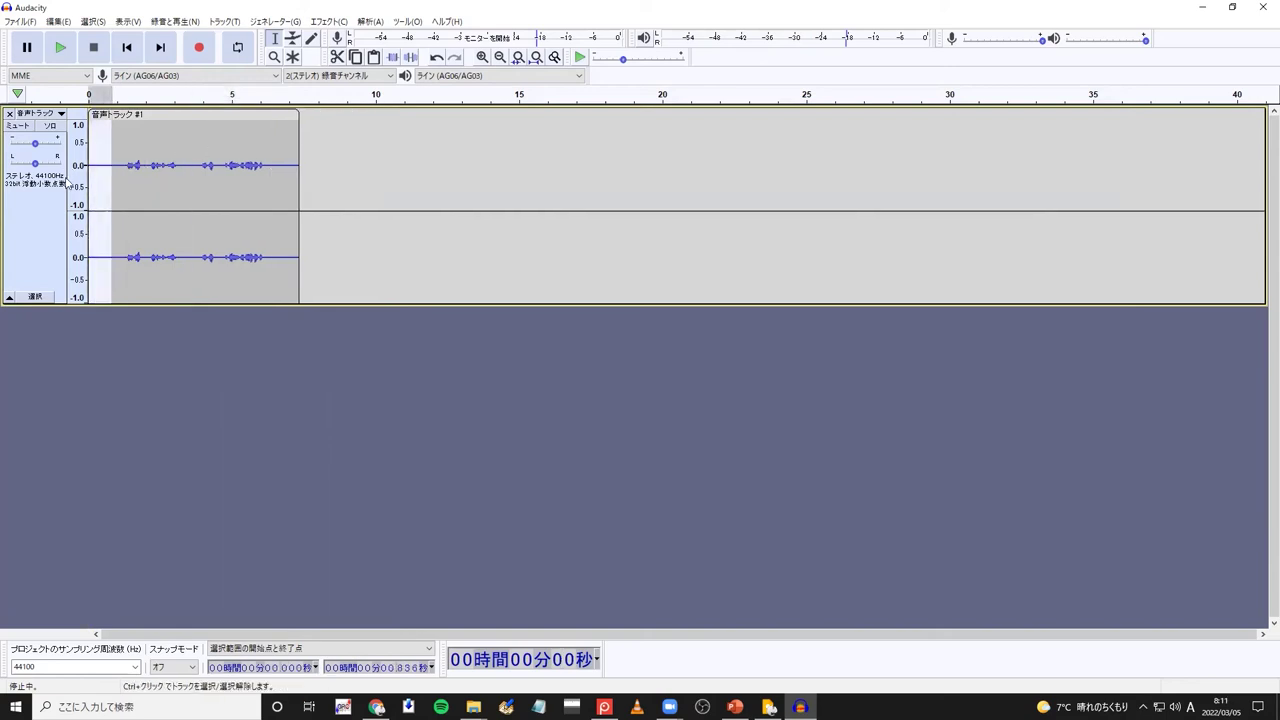
key(Delete)
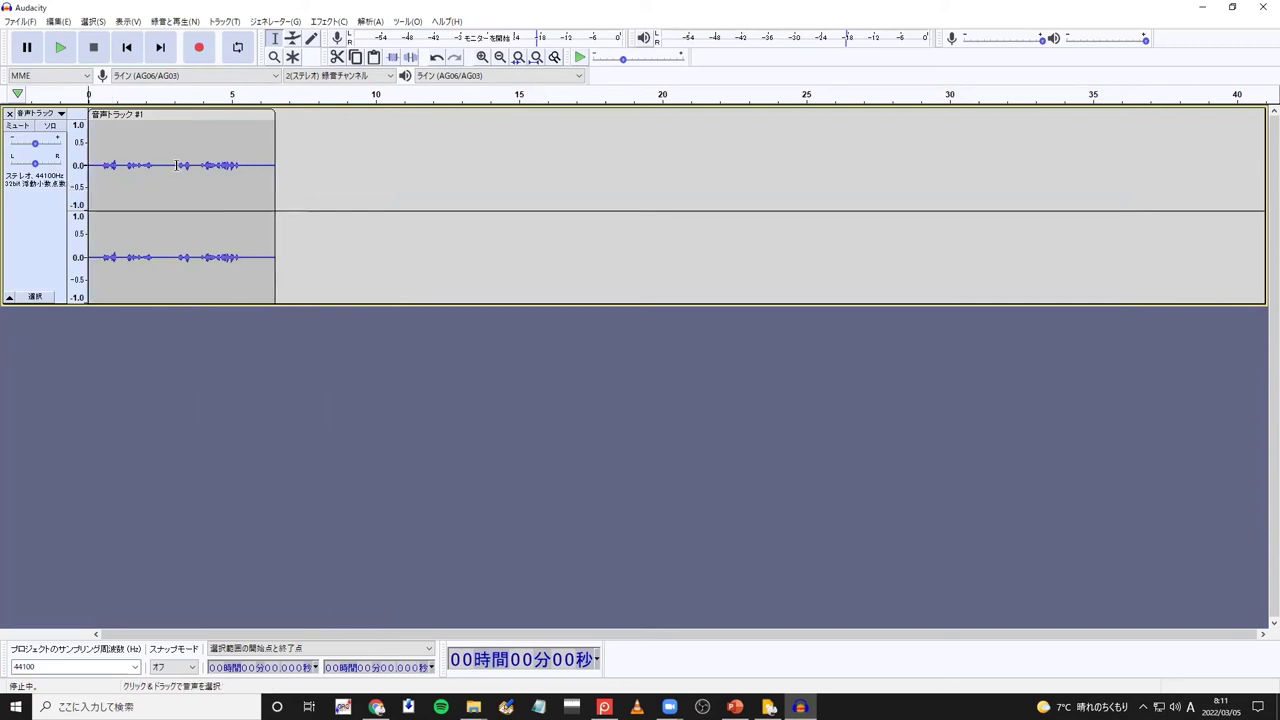
drag(249, 166, 317, 183)
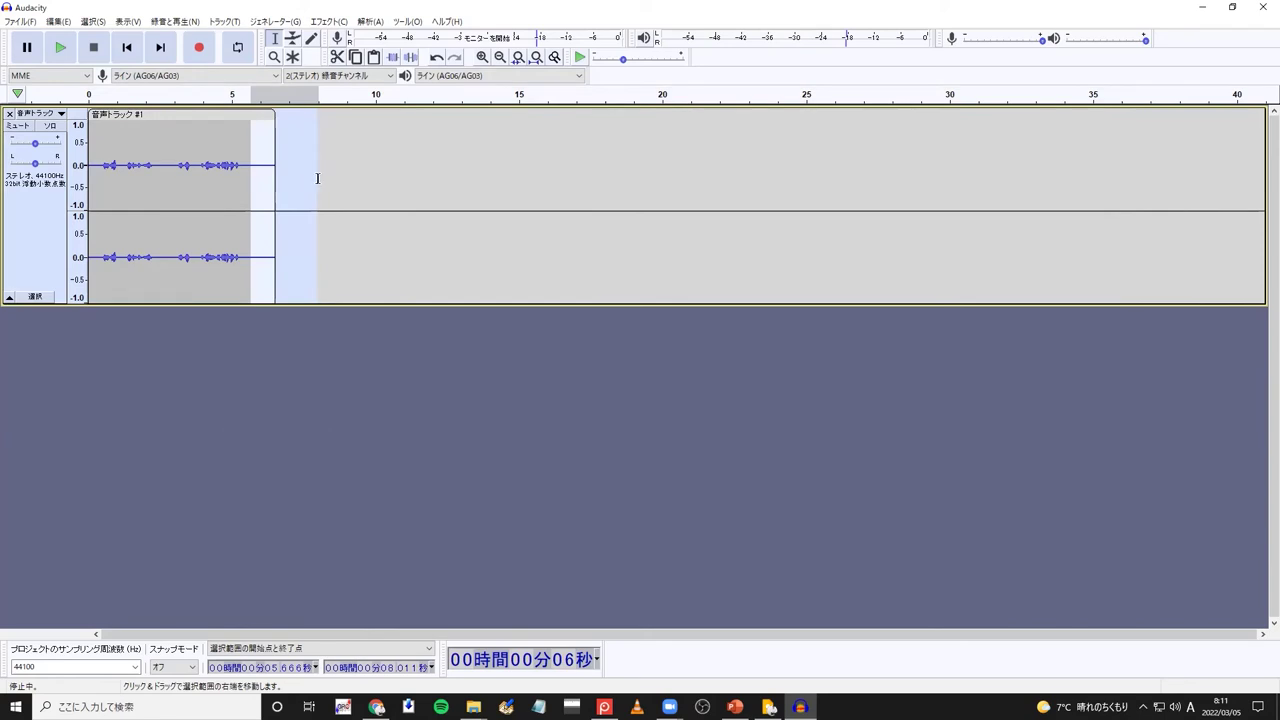
key(Delete)
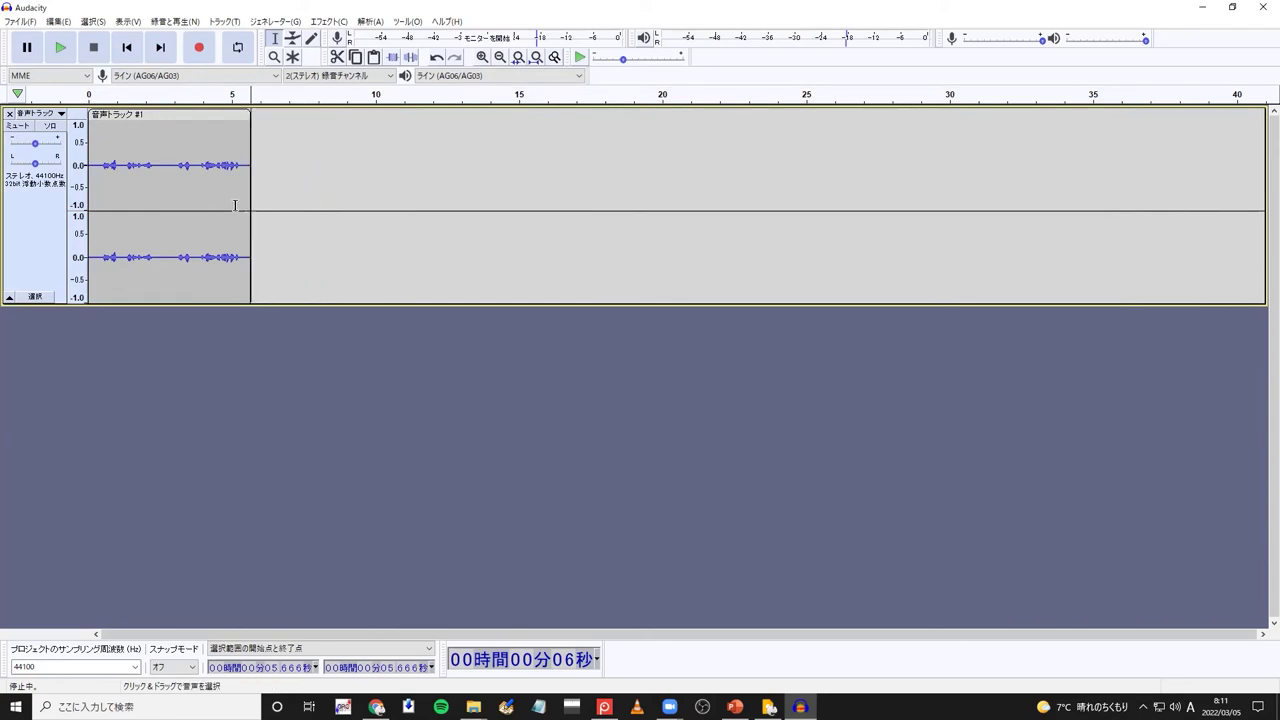
Step: Try to play the trimmed recording from the cursor at its end, and return the cursor to the start of the track
click(60, 48)
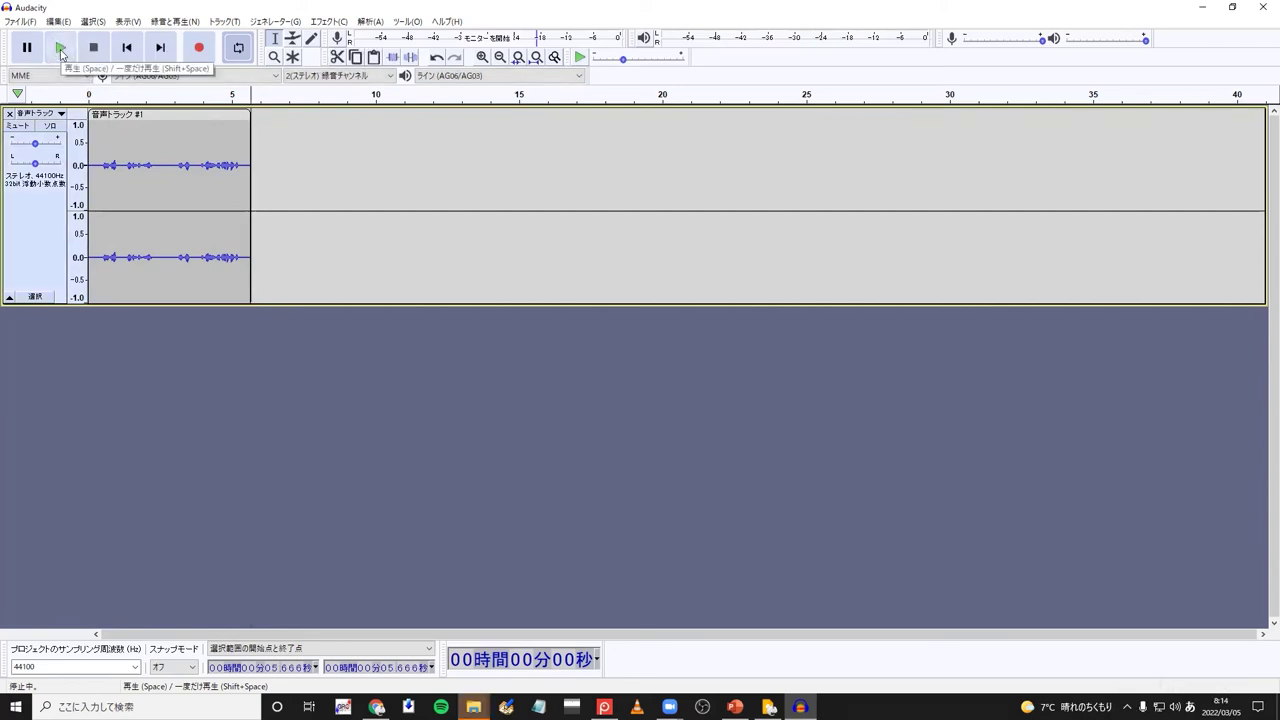
click(60, 47)
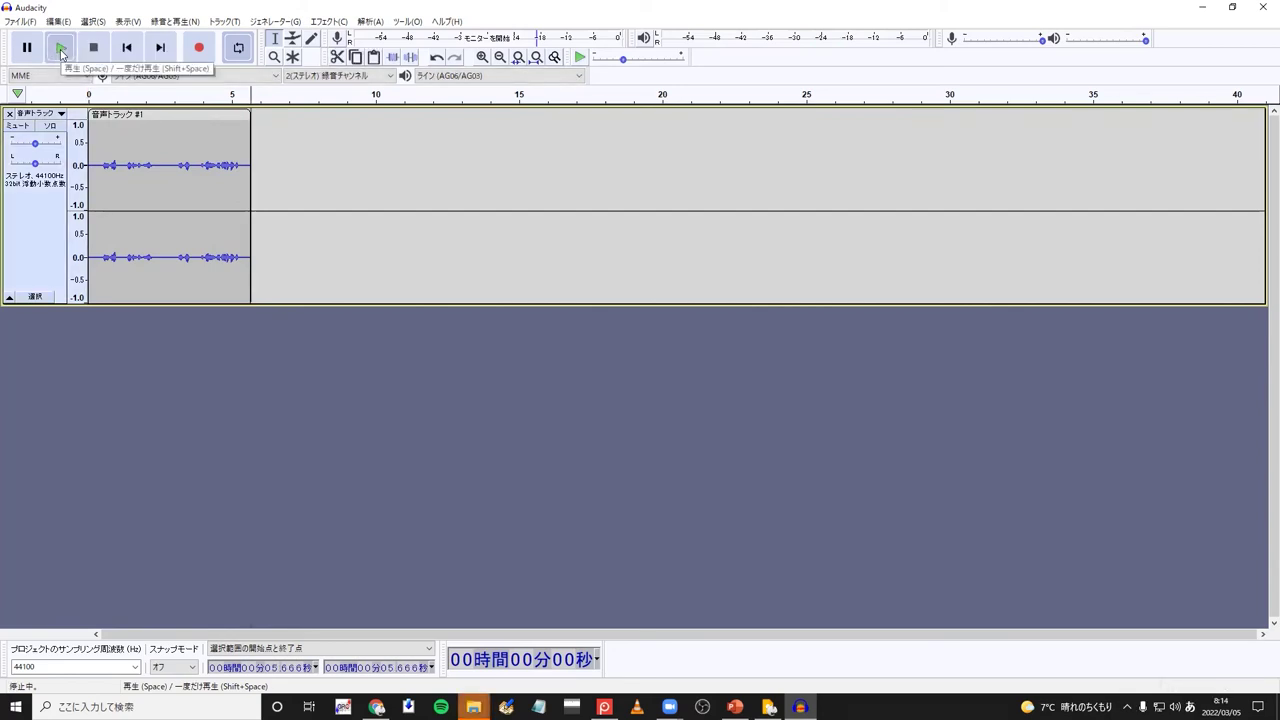
click(60, 50)
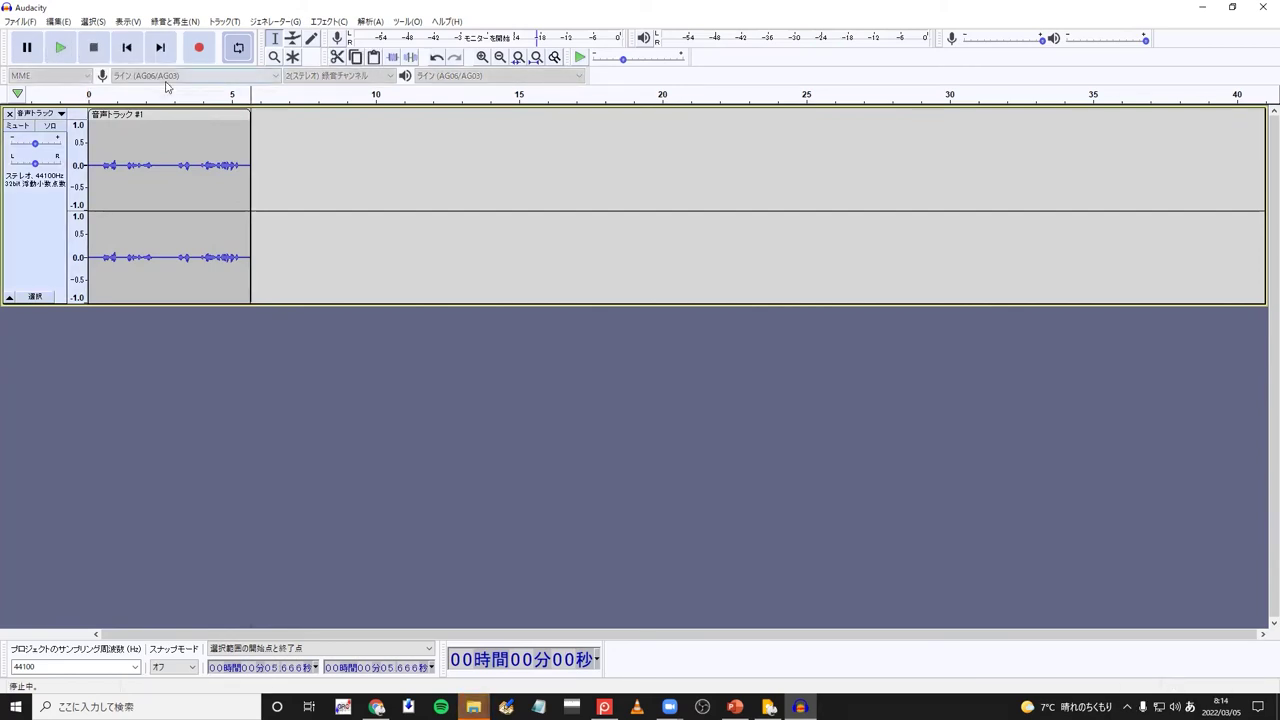
click(60, 50)
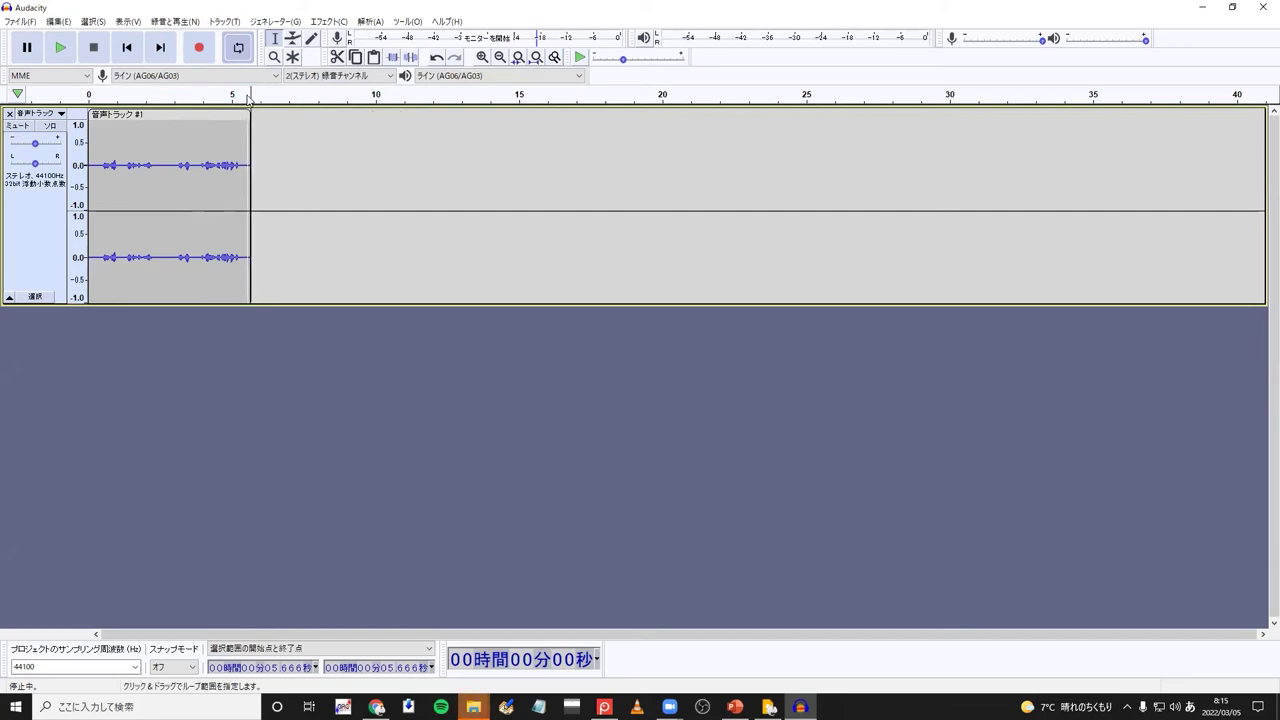
click(61, 50)
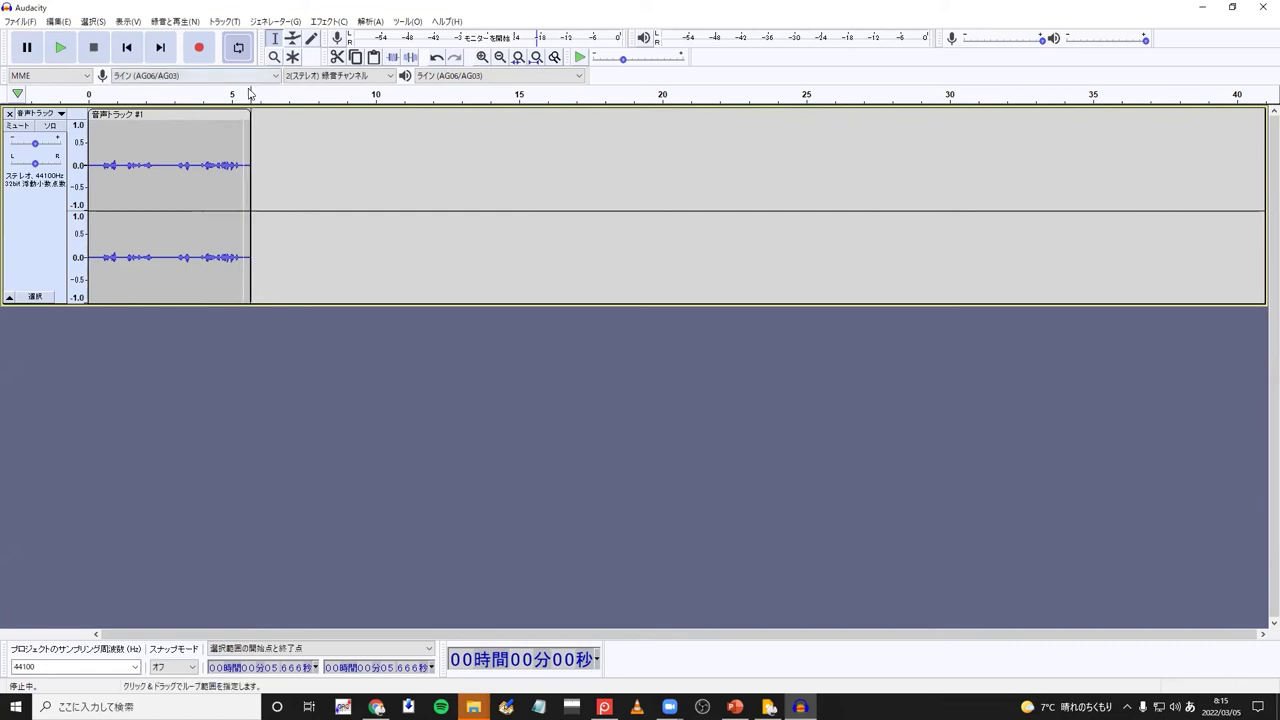
click(127, 47)
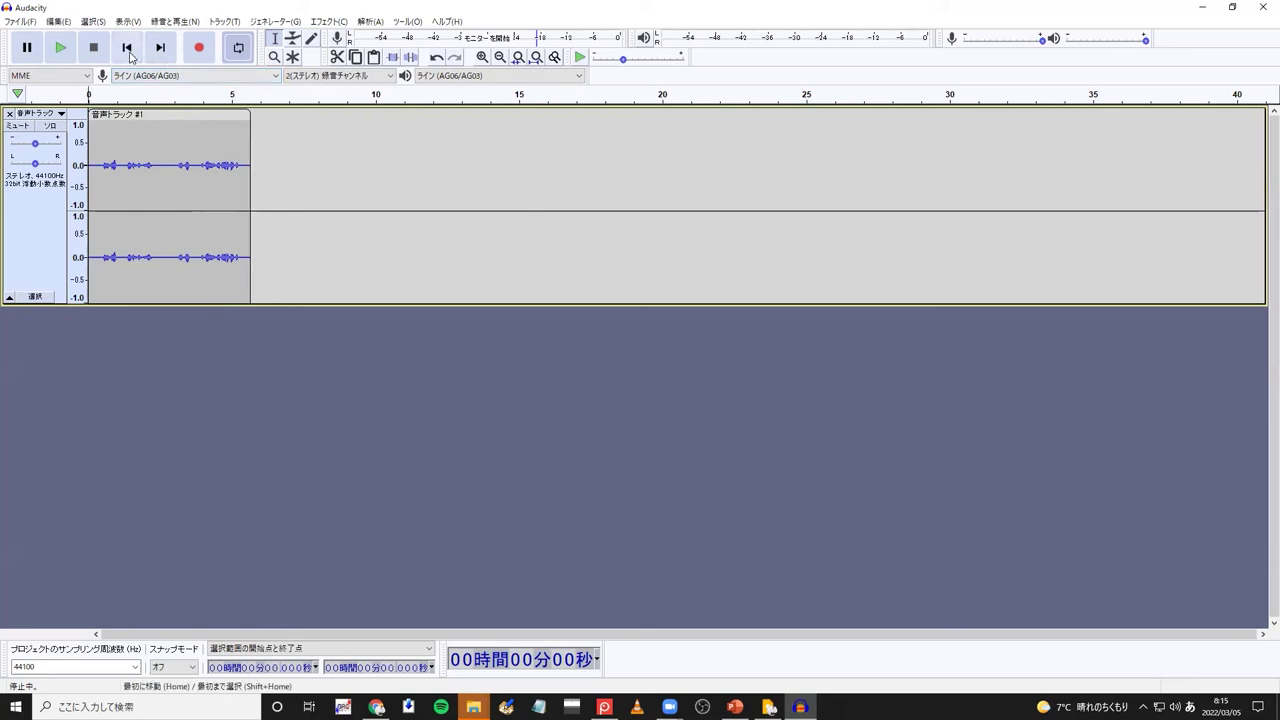
Step: Play the edited recording from the start of the track
click(62, 48)
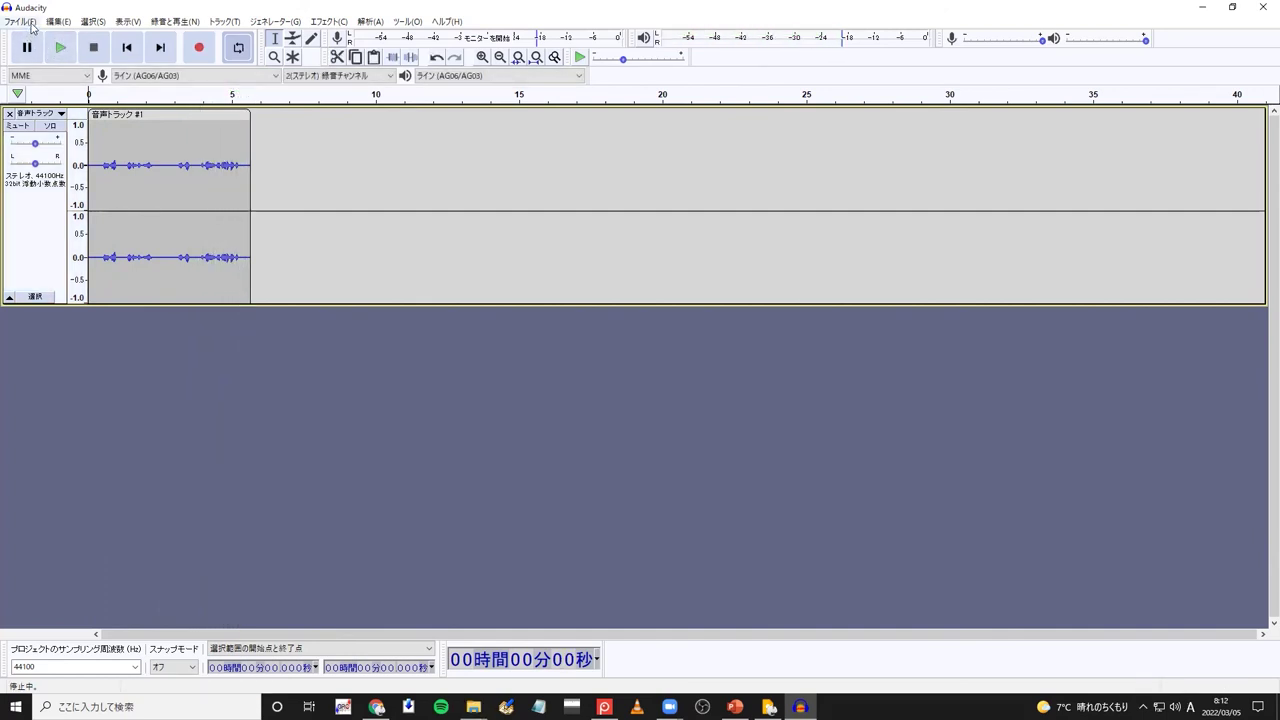
Step: Start exporting the recording as an MP3 file, with the desktop (デスクトップ) as the destination folder
click(31, 24)
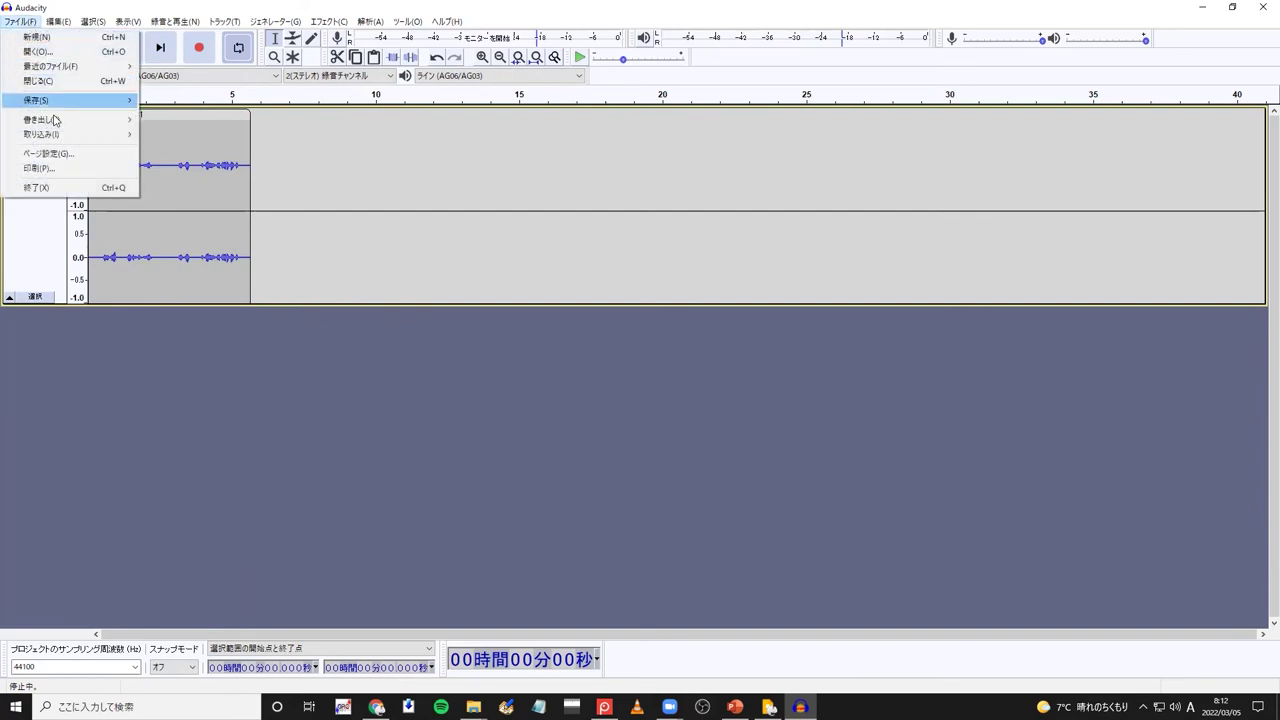
mouse_move(53, 122)
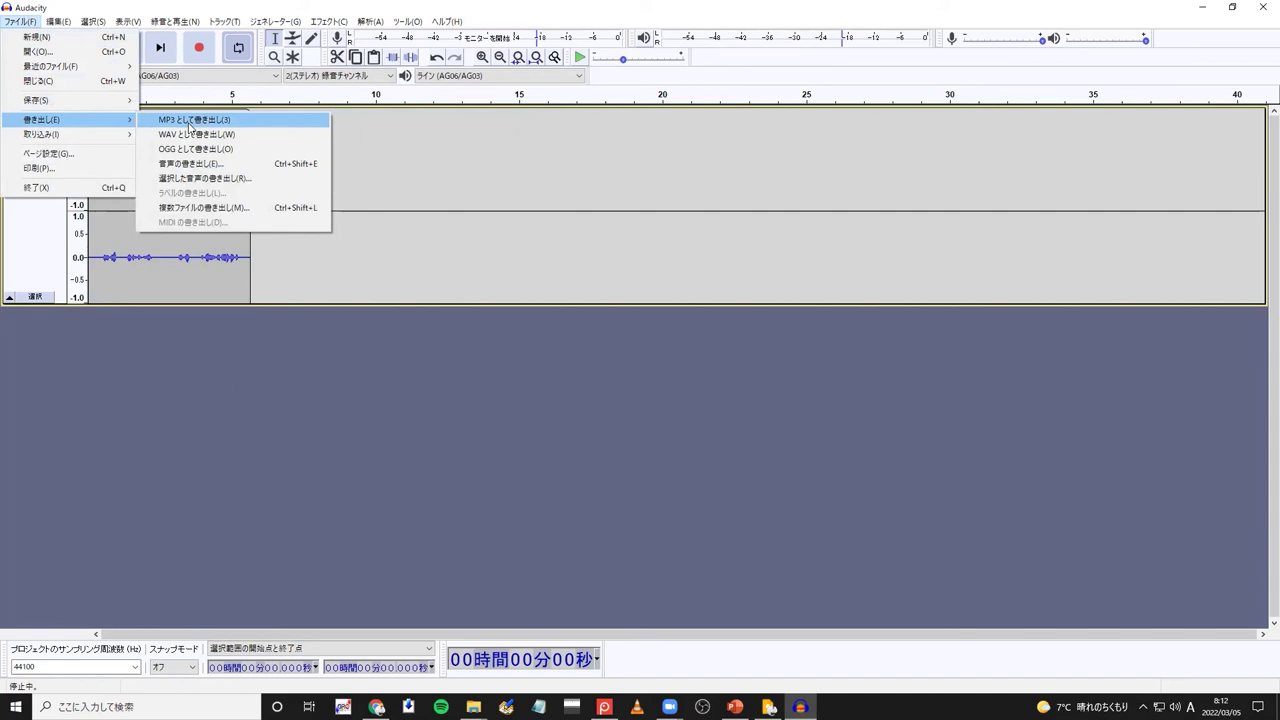
click(186, 120)
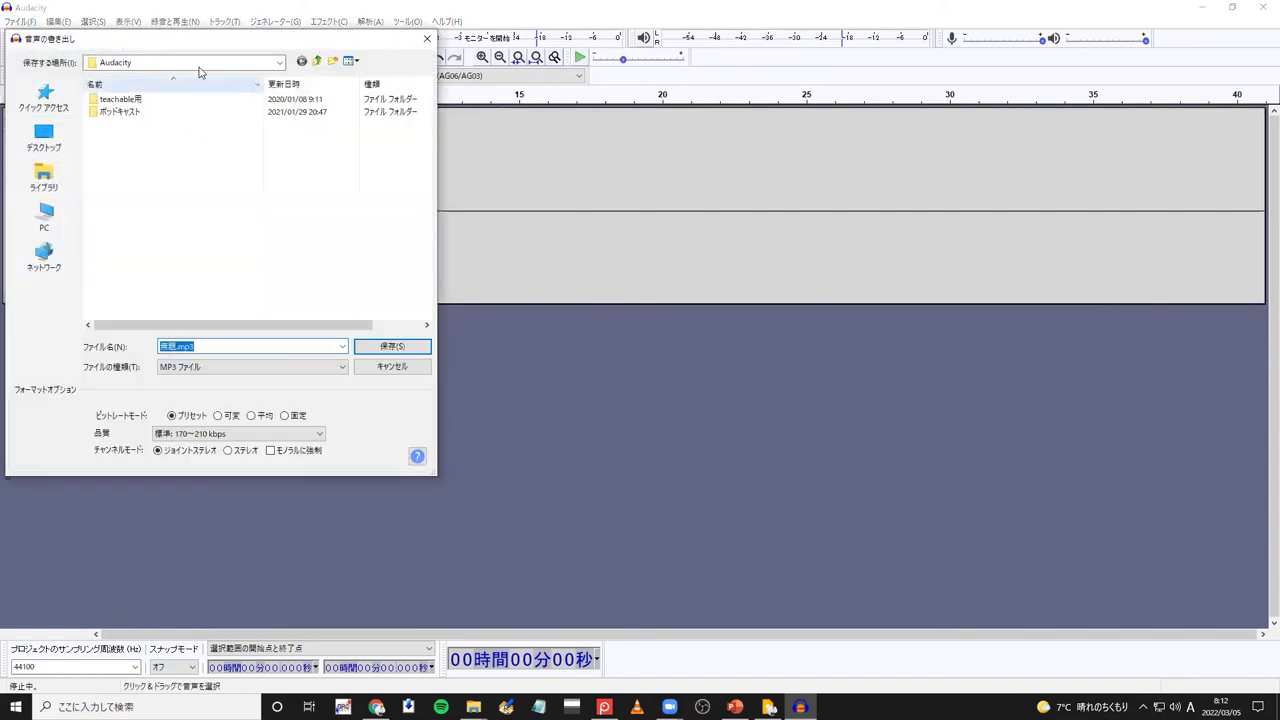
click(263, 175)
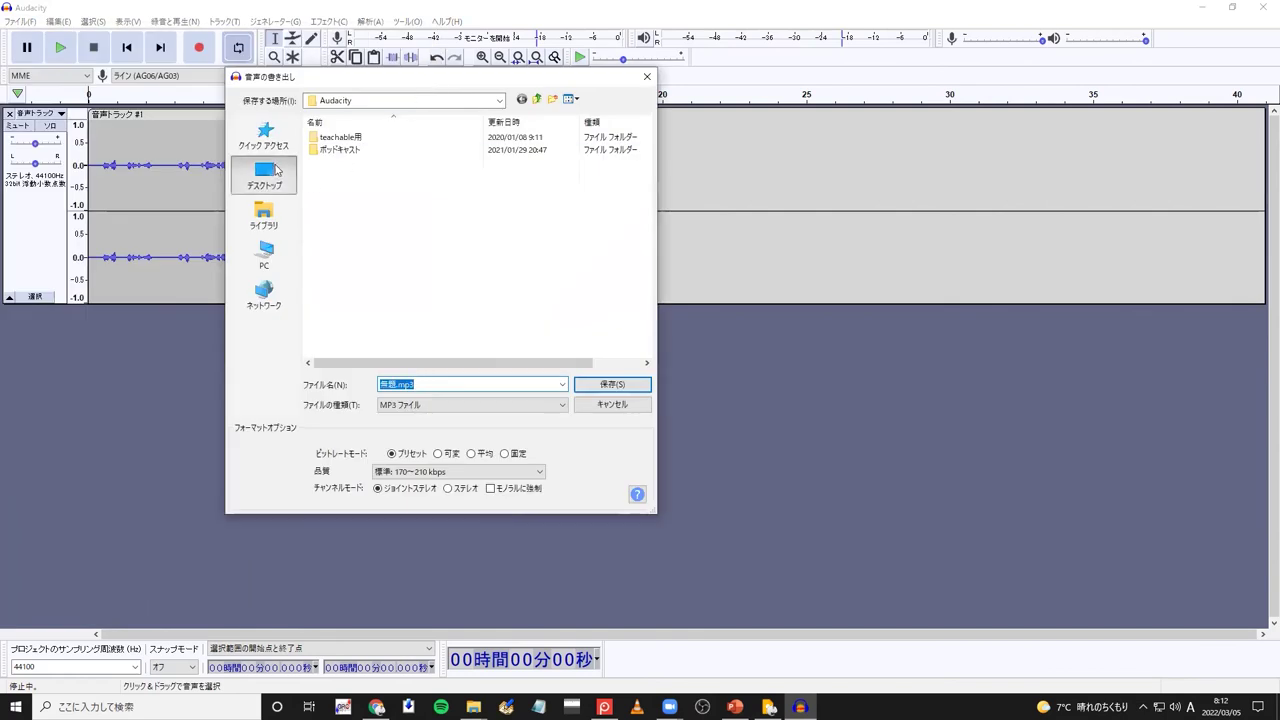
Step: Name the MP3 file 音声テスト and save it, accepting the metadata tags without entering any values
click(446, 389)
key(shift+Left)
key(shift+Left)
key(shift+Left)
key(shift+Left)
key(shift+Left)
key(shift+Left)
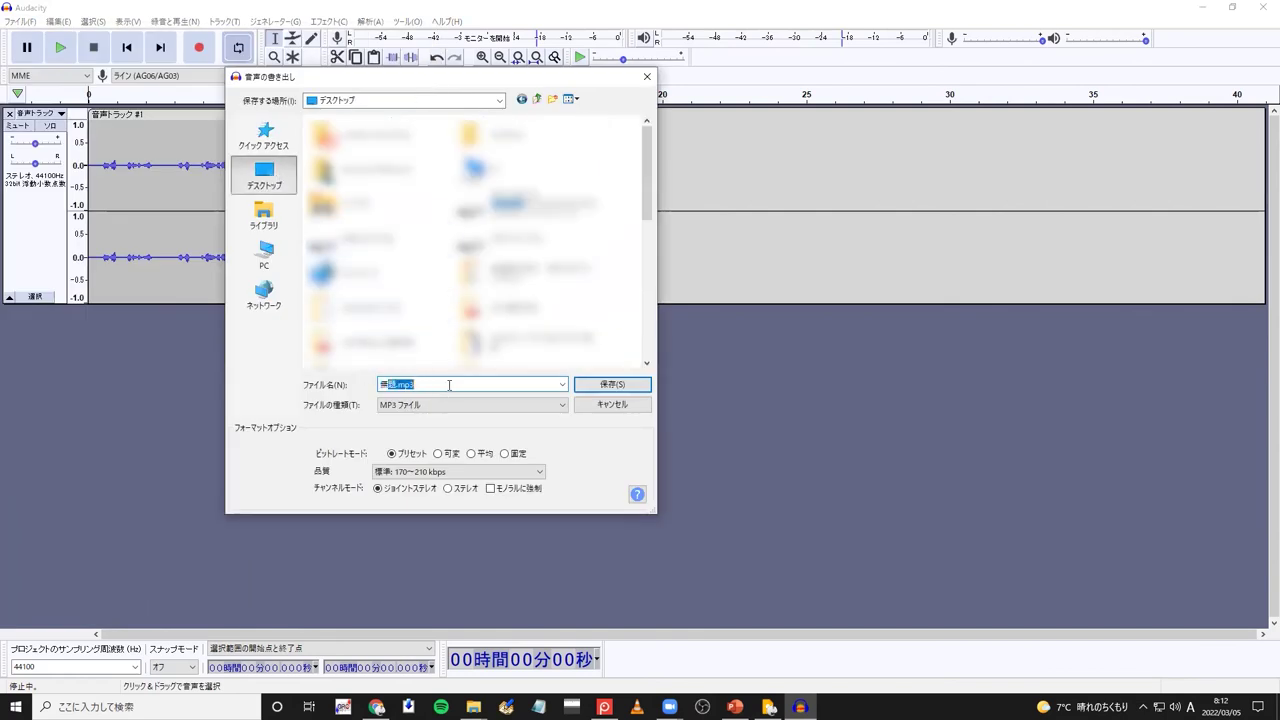
text(onnseitesu)
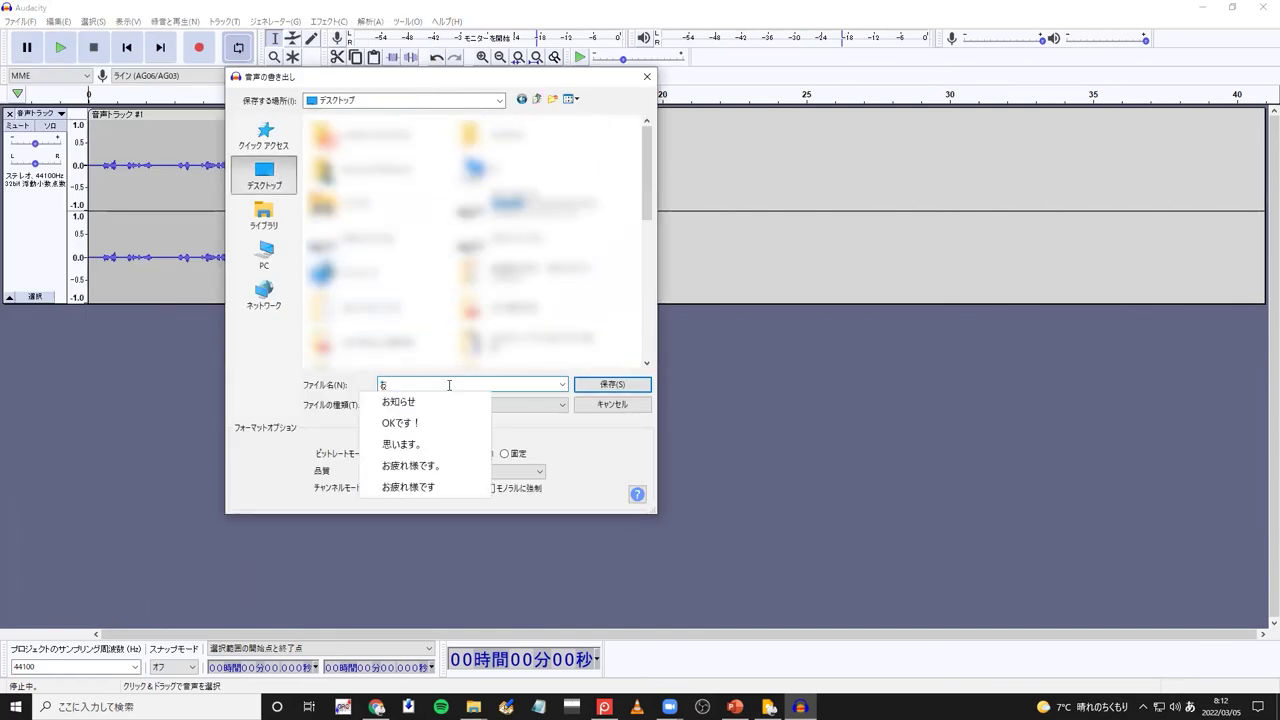
key(space)
key(Return)
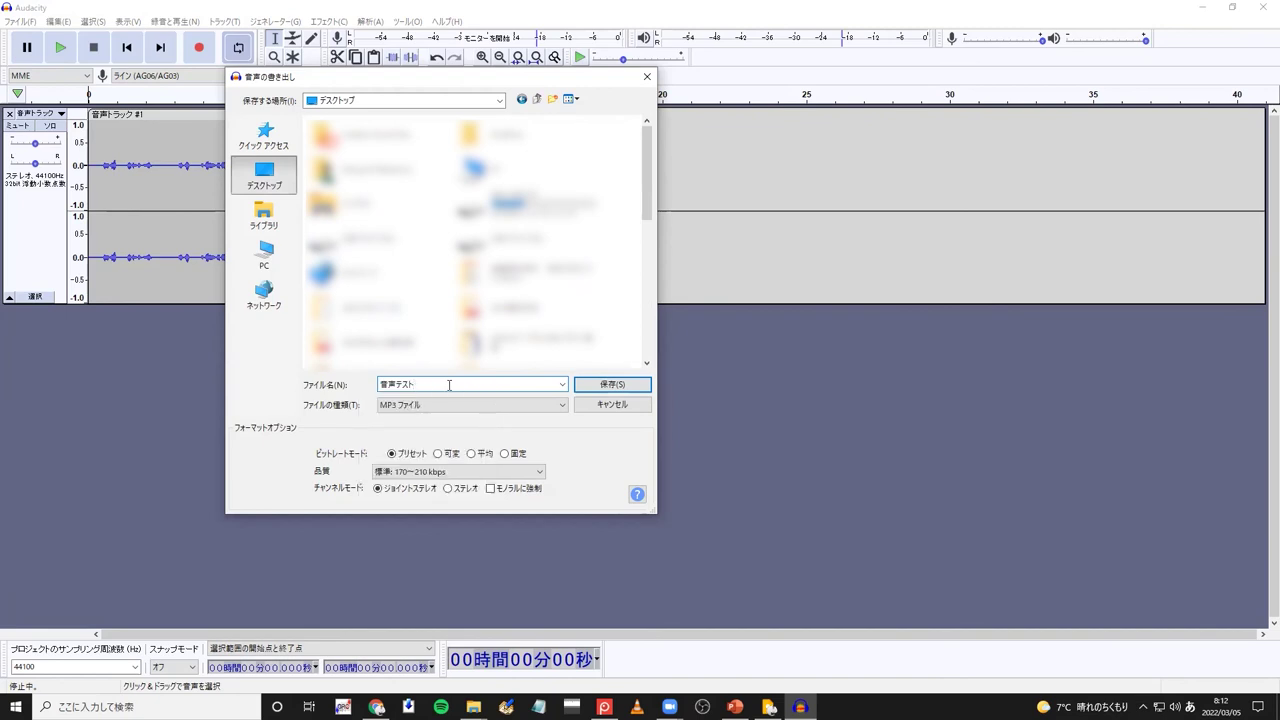
click(622, 385)
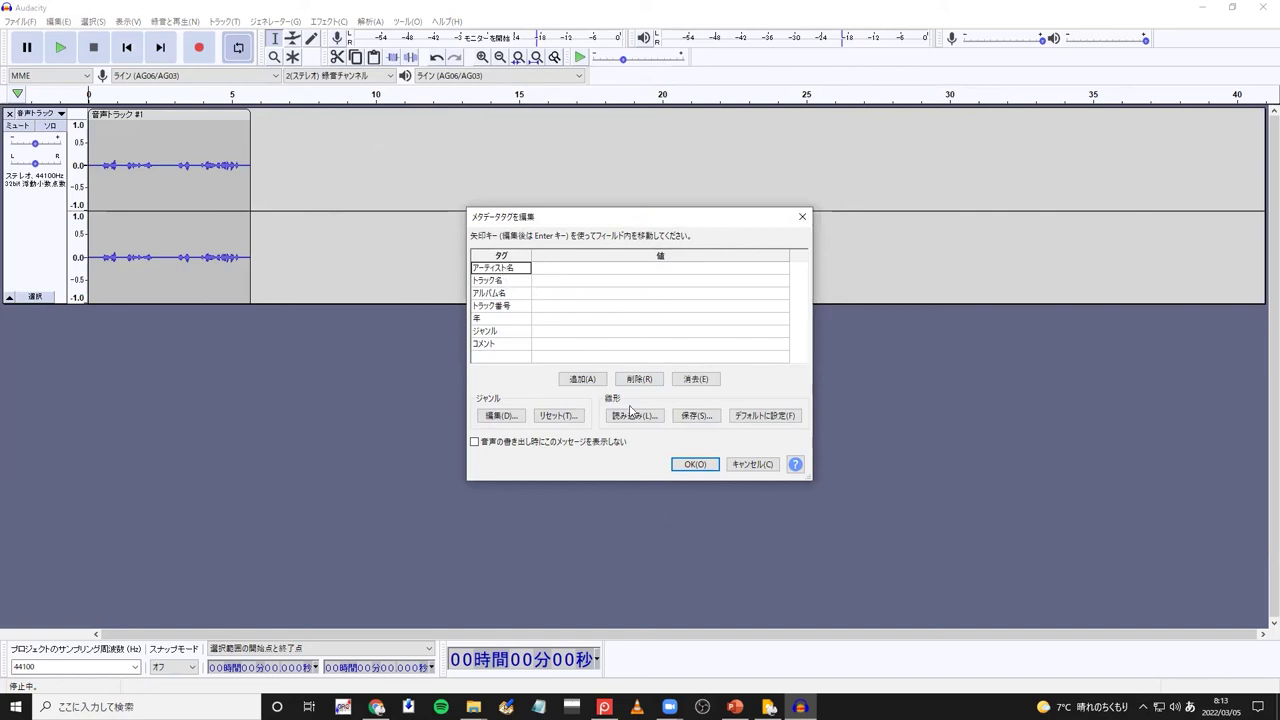
click(689, 465)
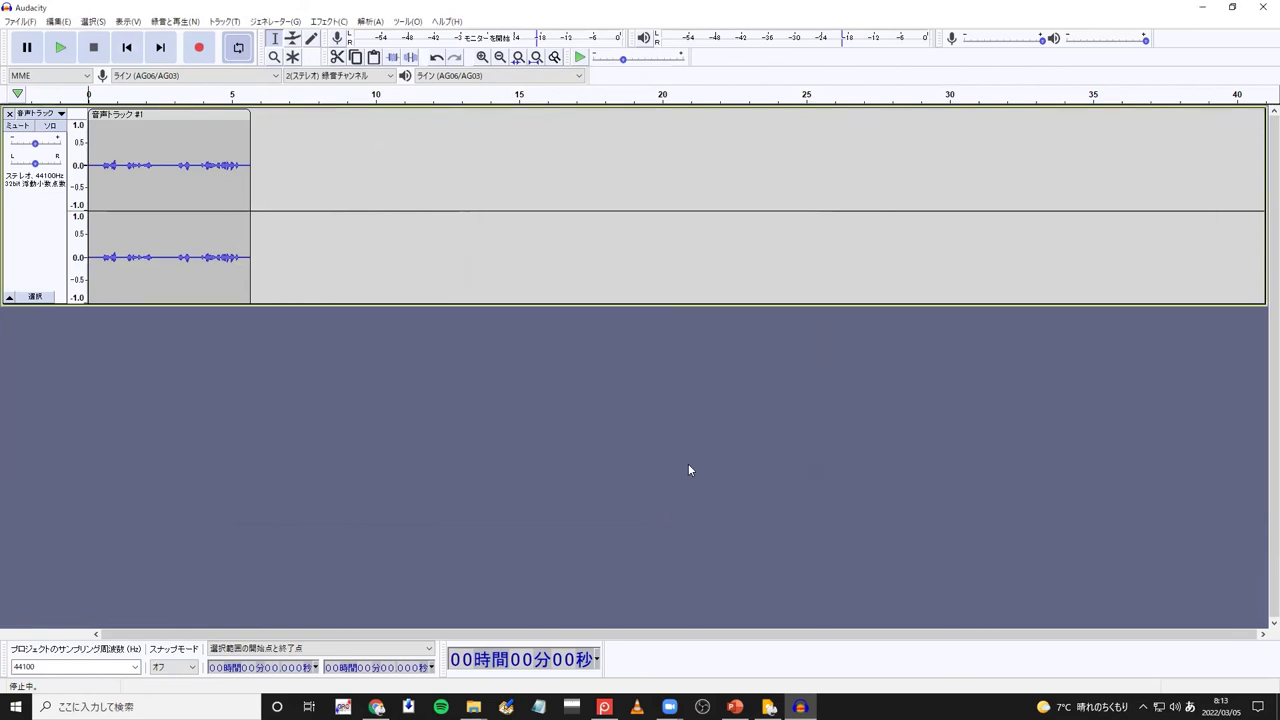
Step: Shrink the maximized window to reveal the desktop and select the exported file 音声テスト.mp3 there
key(super+Down)
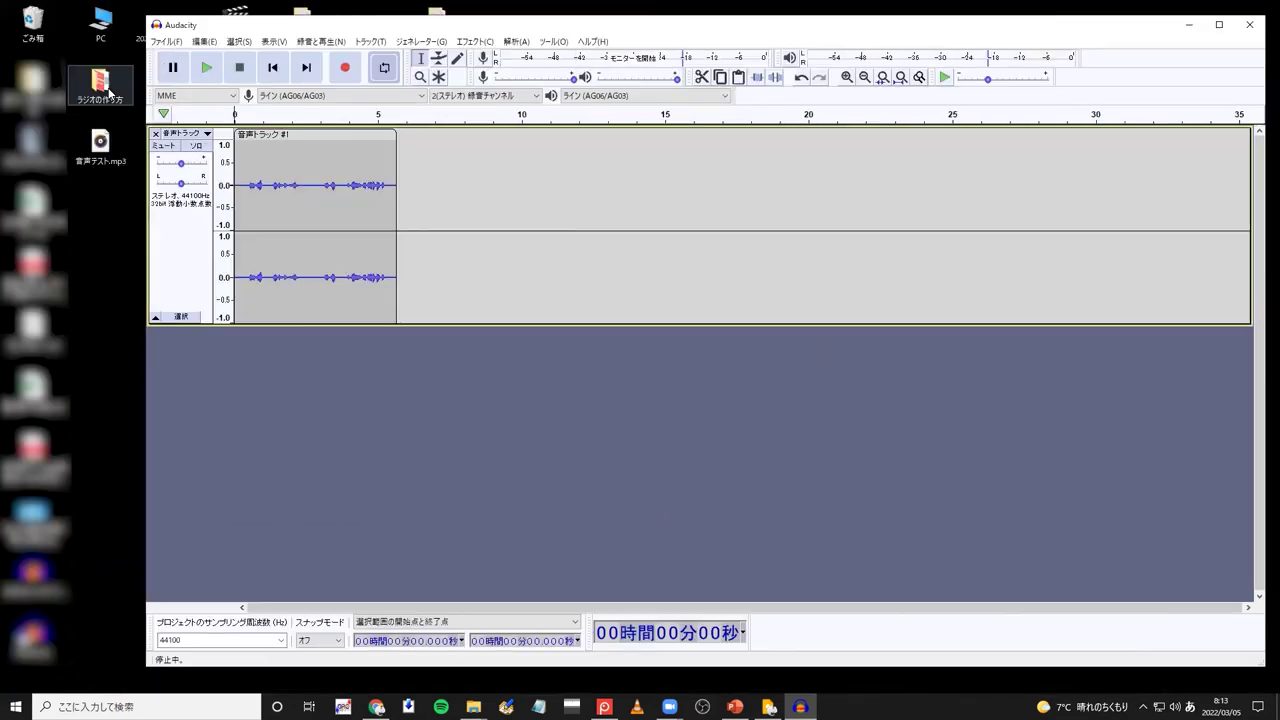
click(97, 155)
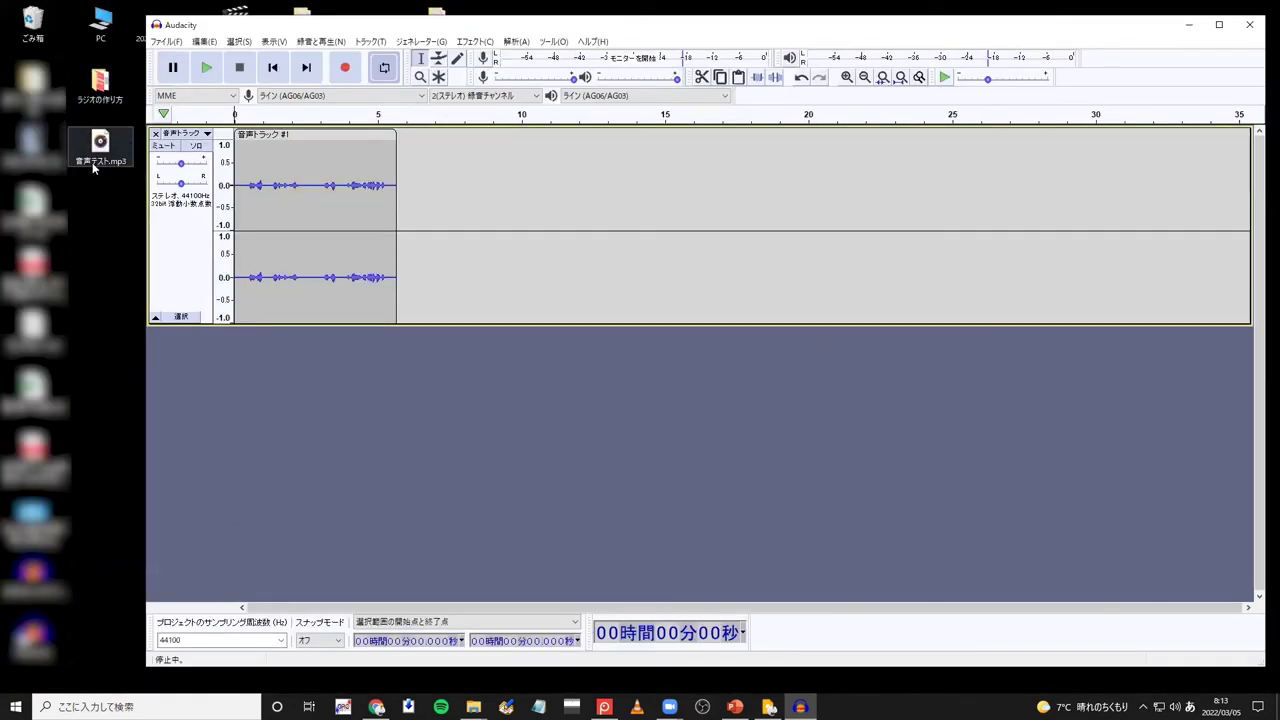